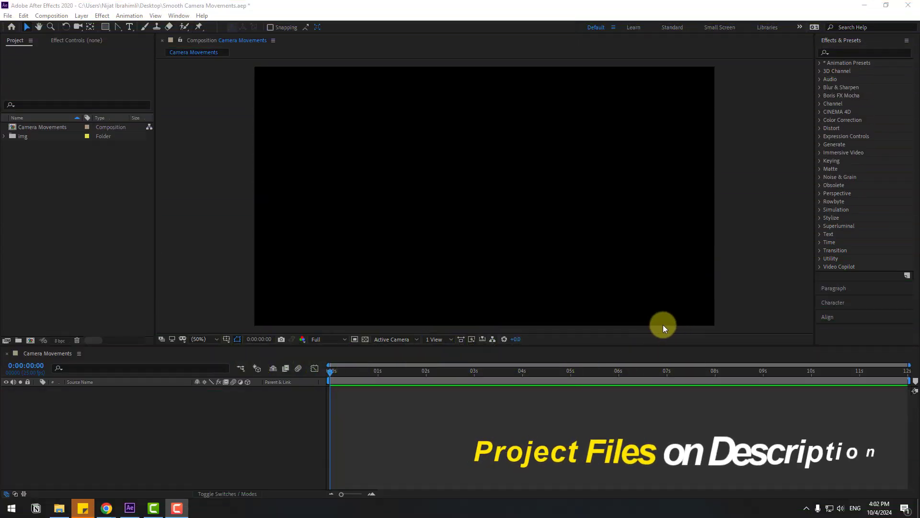
Add a black 1920×1080 solid named BG to the Camera Movements composition.
right_click(119, 413)
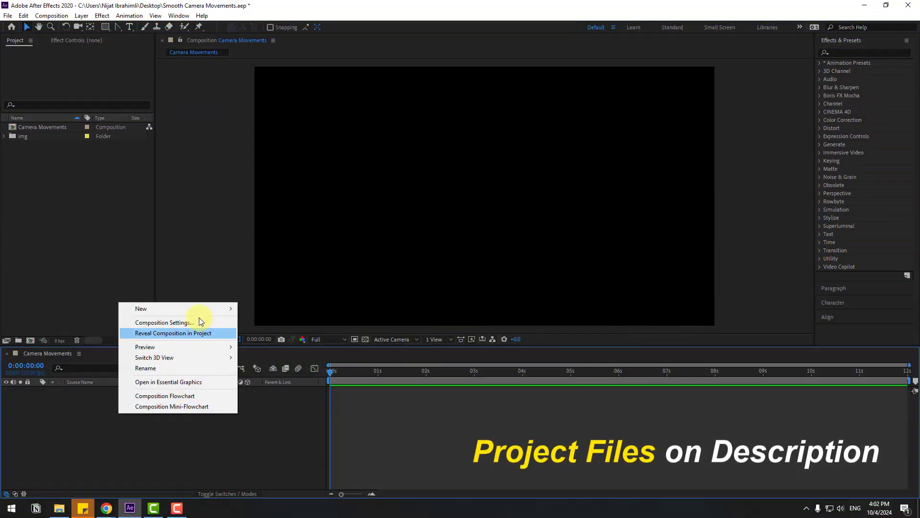
mouse_move(191, 309)
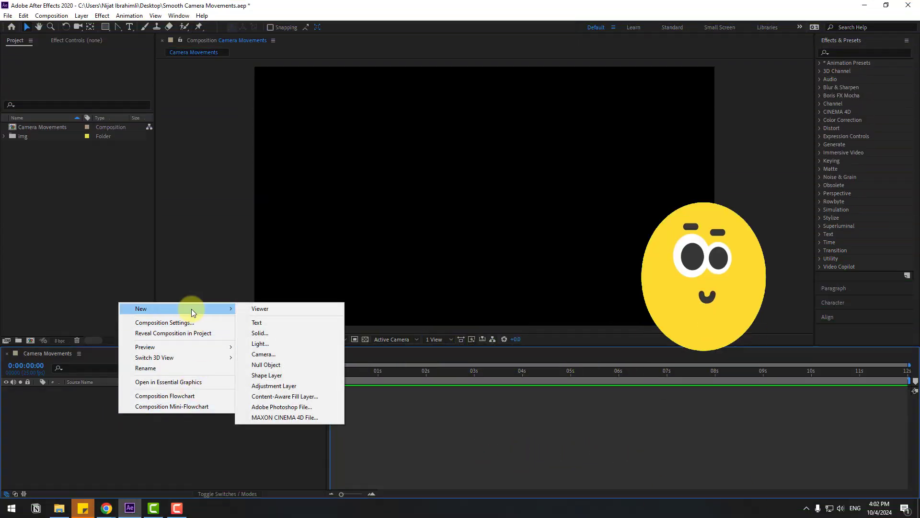
left_click(260, 333)
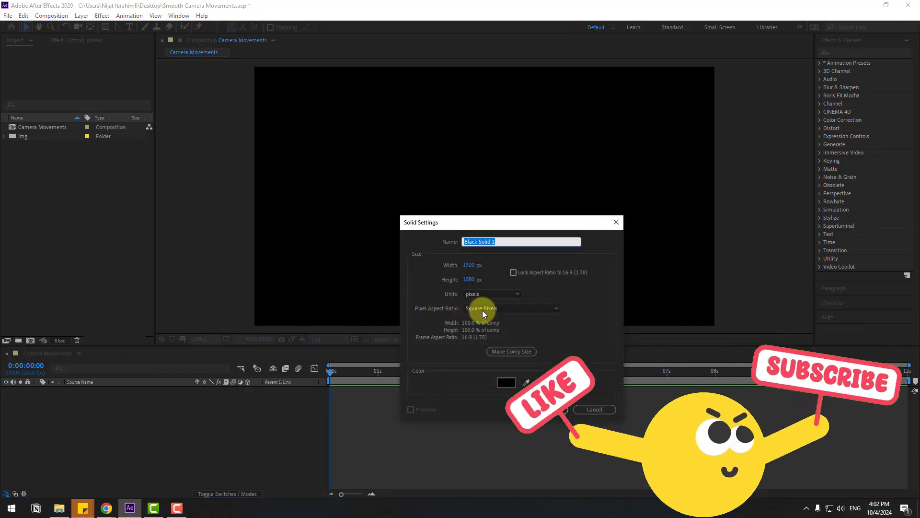
type("BG")
left_click(551, 409)
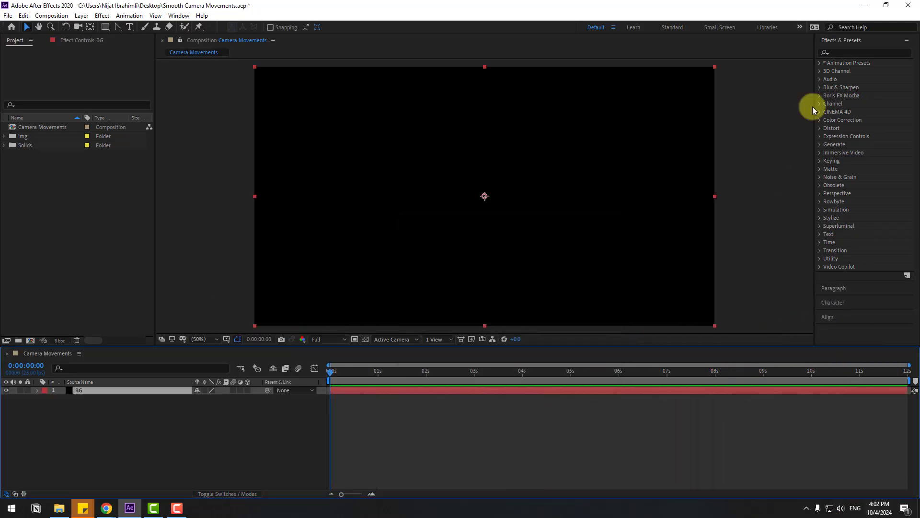
Apply Gradient Ramp to the BG layer and set its start colour to deep blue.
left_click(859, 53)
type("g")
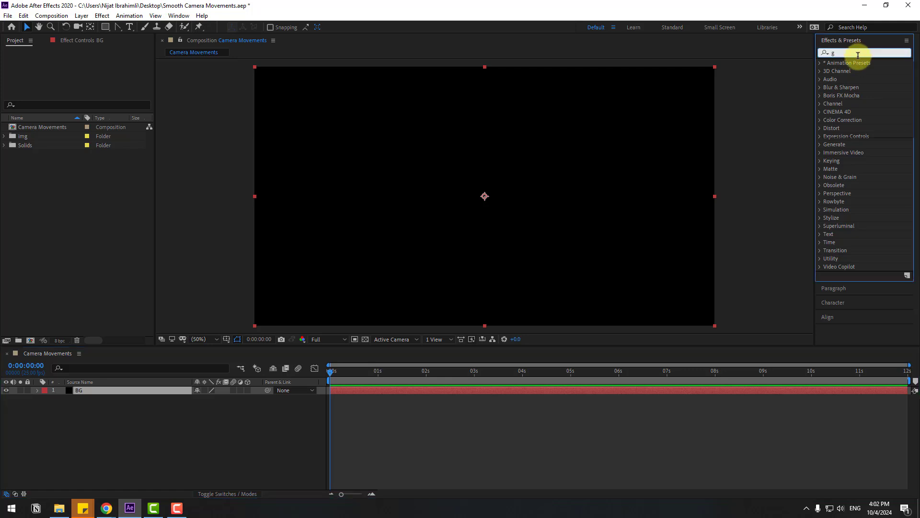
type("rad")
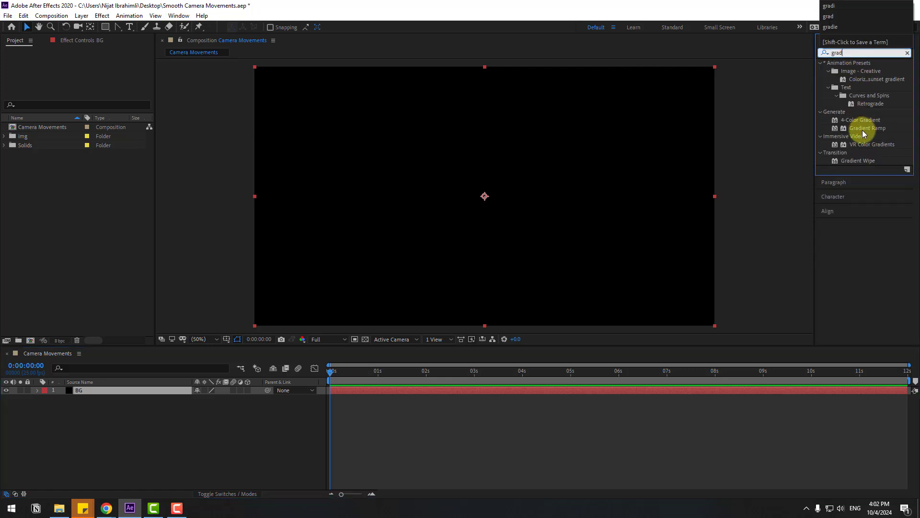
left_click_drag(863, 131, 75, 390)
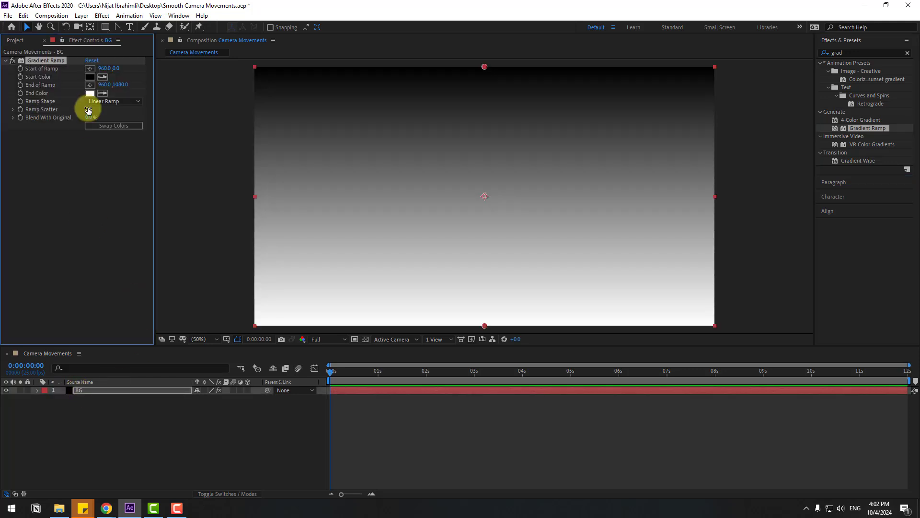
left_click(91, 77)
left_click(411, 410)
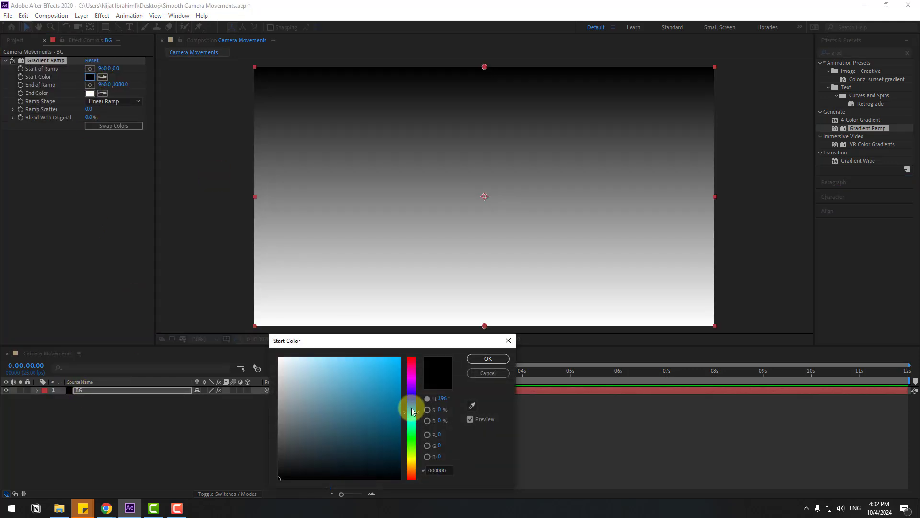
left_click_drag(411, 411, 406, 406)
left_click_drag(395, 372, 400, 417)
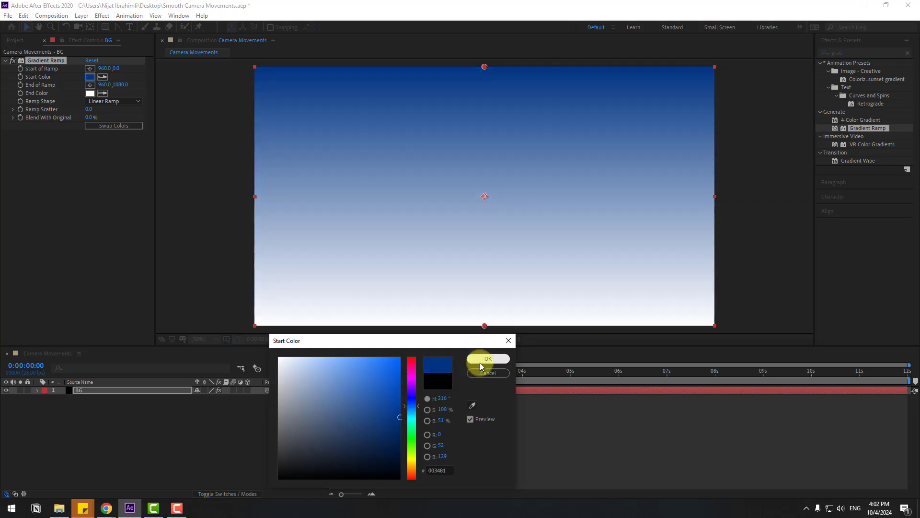
left_click(486, 358)
Set the gradient's end colour to a near-black blue.
left_click(90, 93)
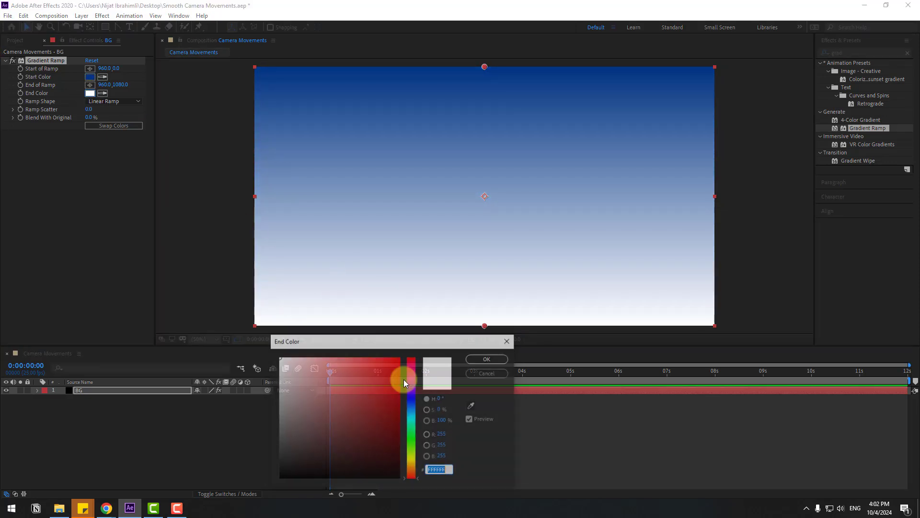
left_click(411, 407)
left_click_drag(373, 458, 396, 472)
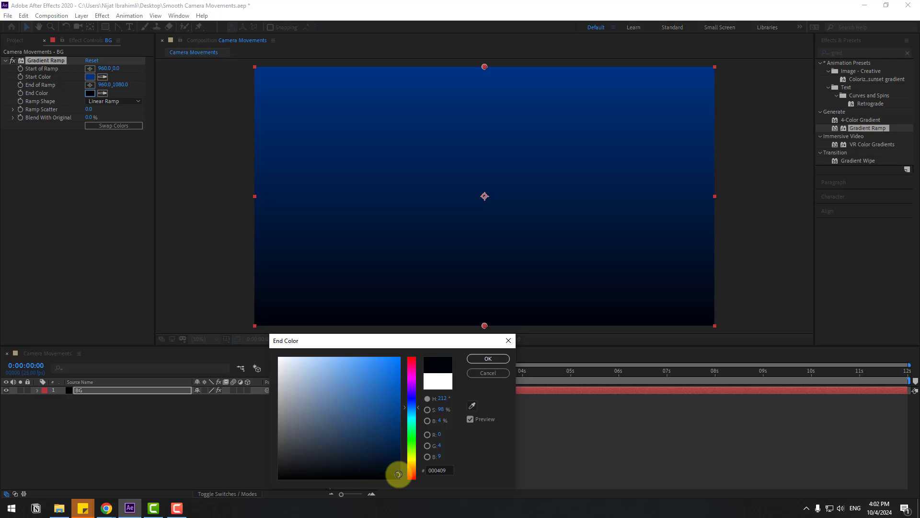
left_click(496, 359)
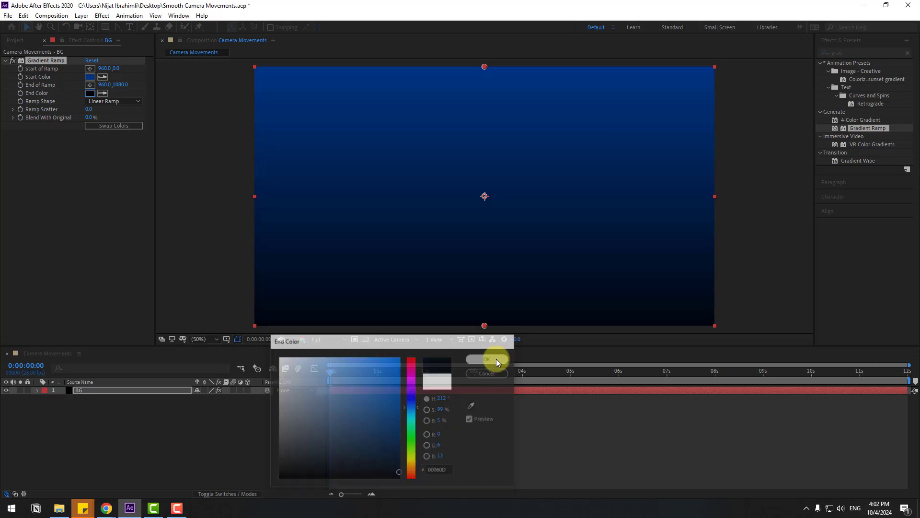
Make the ramp radial, move End of Ramp below the frame, and set Ramp Scatter to 100.
left_click(105, 102)
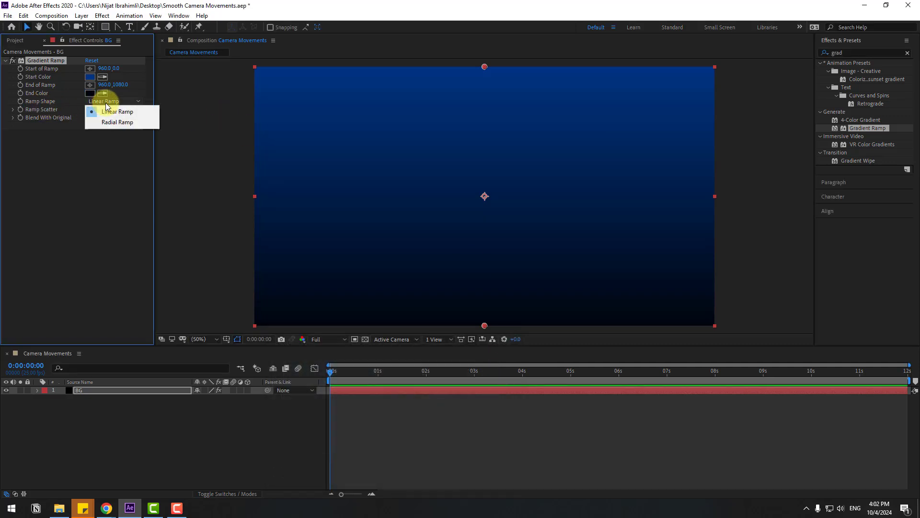
left_click(124, 122)
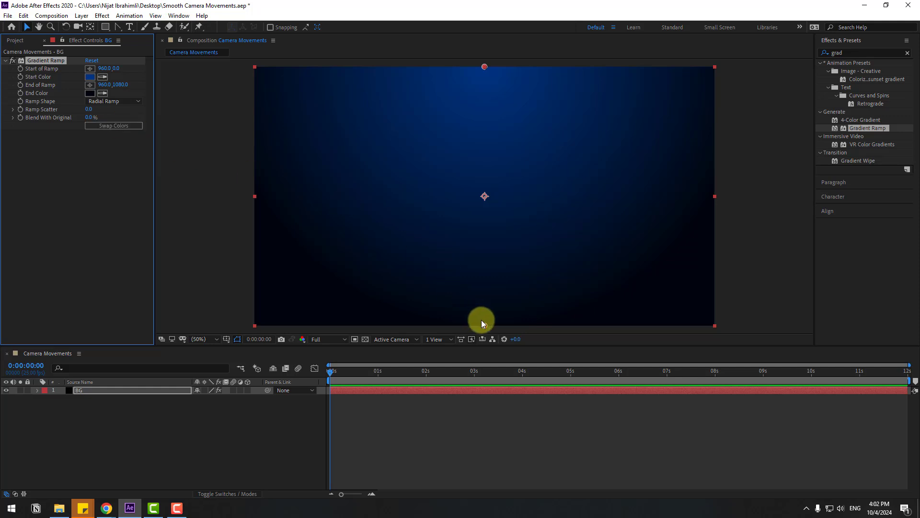
left_click_drag(481, 320, 483, 338)
left_click_drag(478, 378, 459, 358)
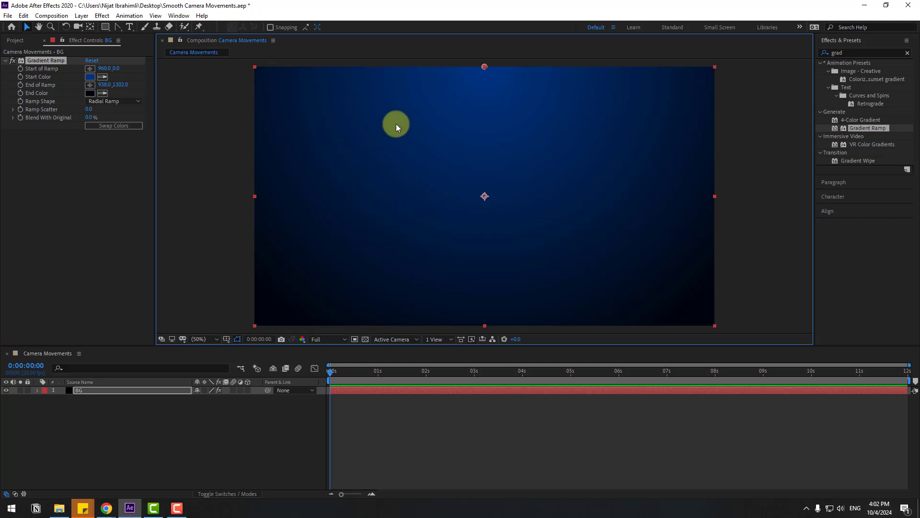
left_click(89, 110)
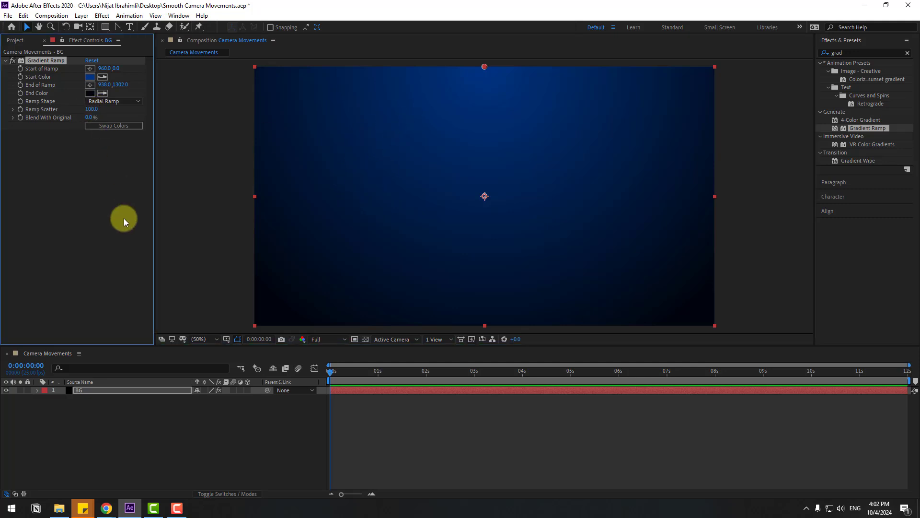
left_click(111, 247)
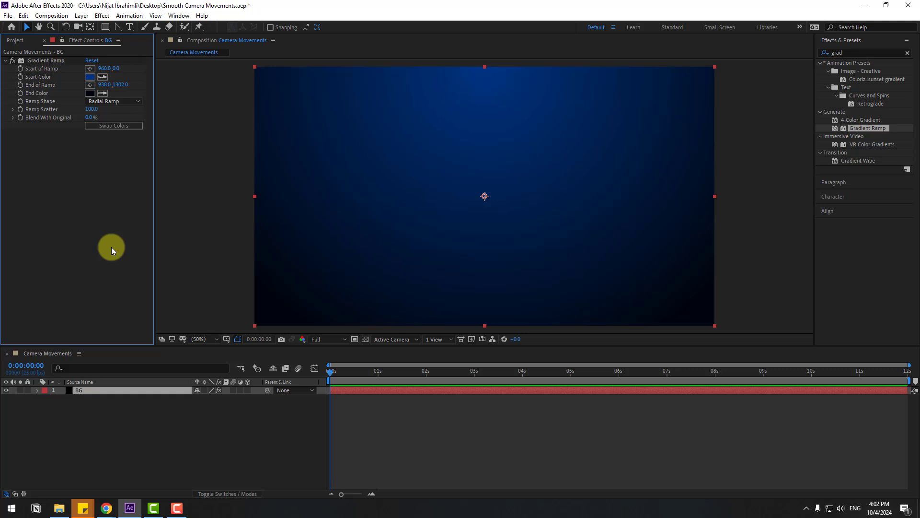
Finalize the gradient colours: start 002254 dark blue, end 00060D near-black.
left_click(90, 93)
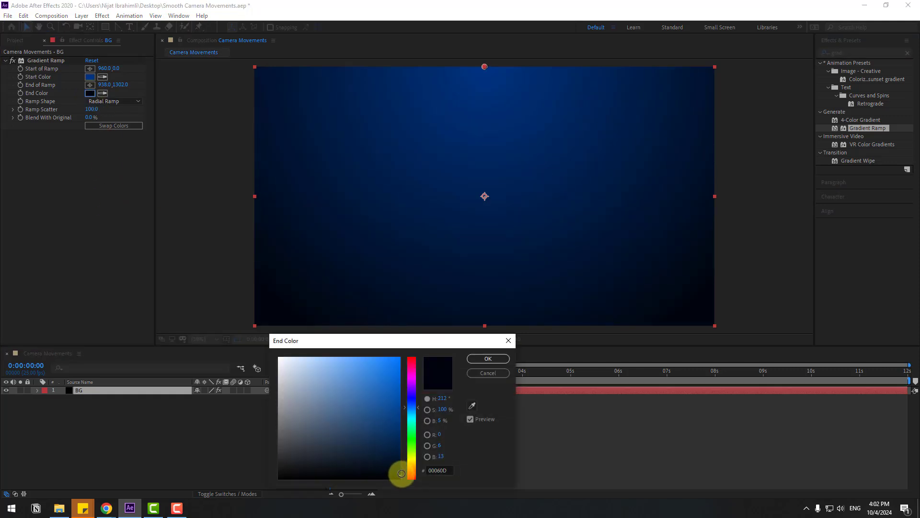
left_click(477, 361)
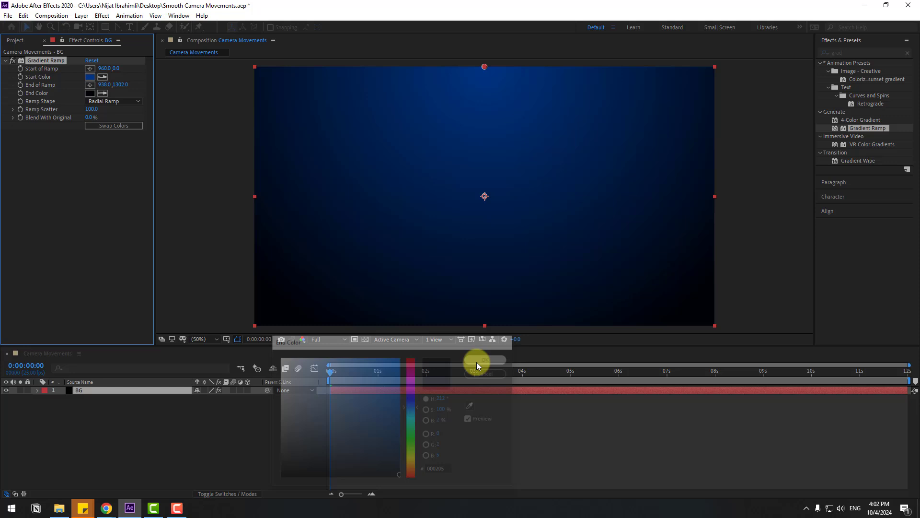
left_click(94, 78)
left_click_drag(396, 421, 402, 438)
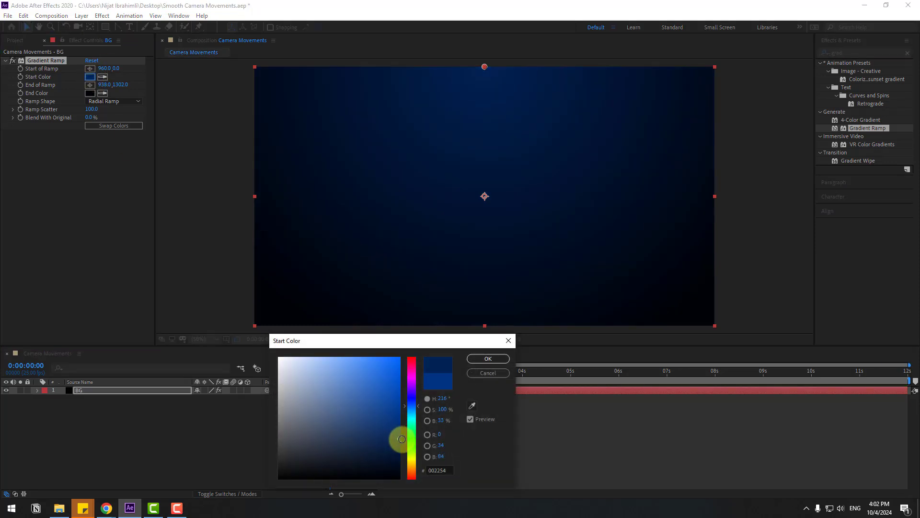
left_click(494, 358)
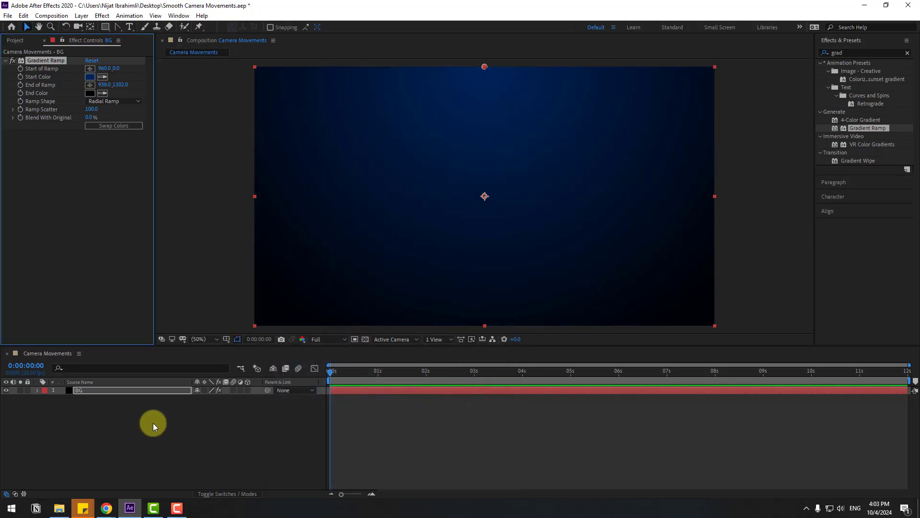
Lock the BG layer and add a new solid named GRID.
left_click(28, 390)
right_click(128, 425)
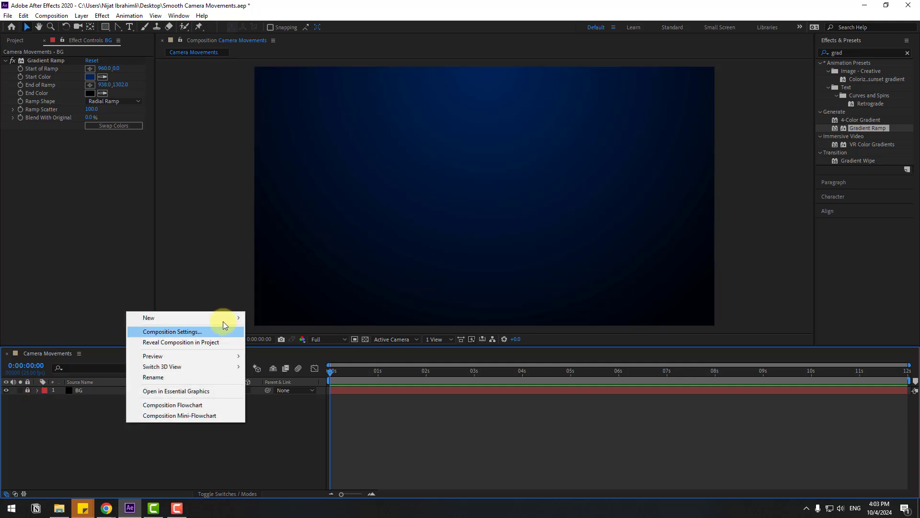
mouse_move(221, 317)
left_click(290, 345)
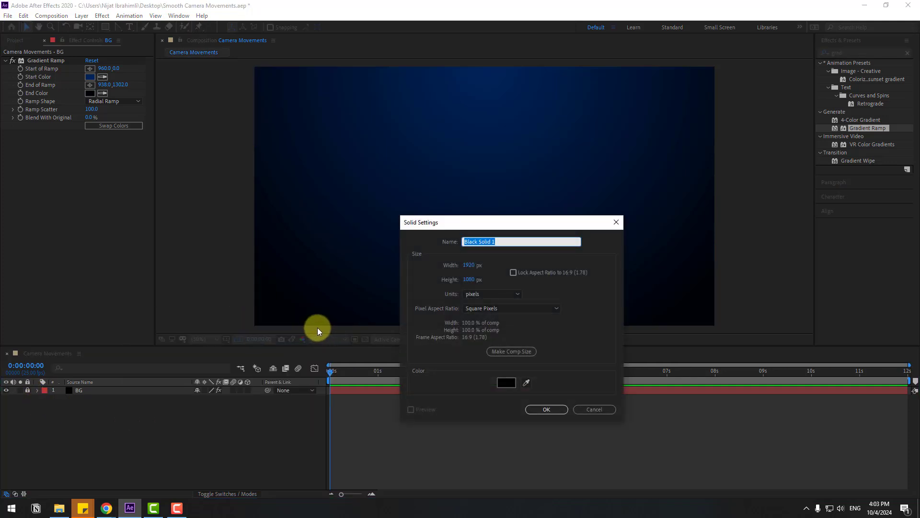
type("GRID")
left_click(552, 410)
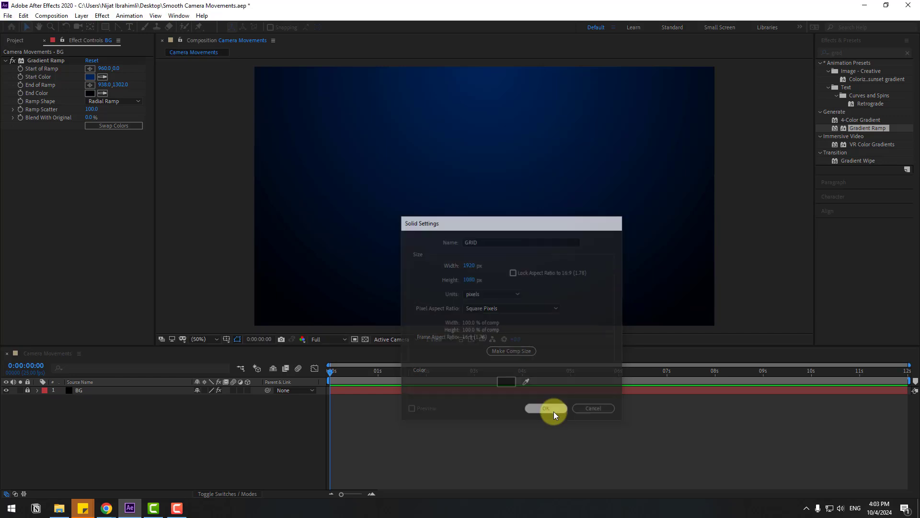
Apply the Grid effect to GRID with 6% opacity, Width Slider sizing and width 81.7.
double_click(854, 50)
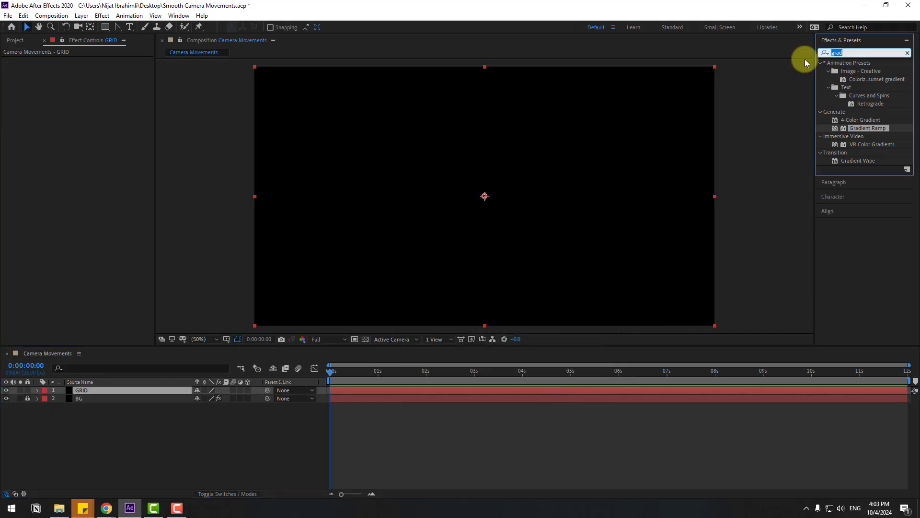
type("grid")
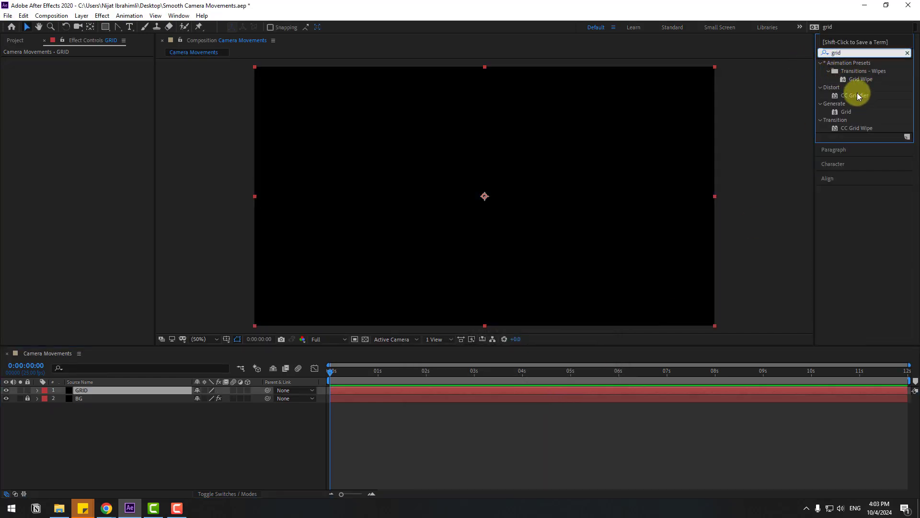
left_click_drag(846, 112, 83, 386)
left_click_drag(99, 143, 39, 143)
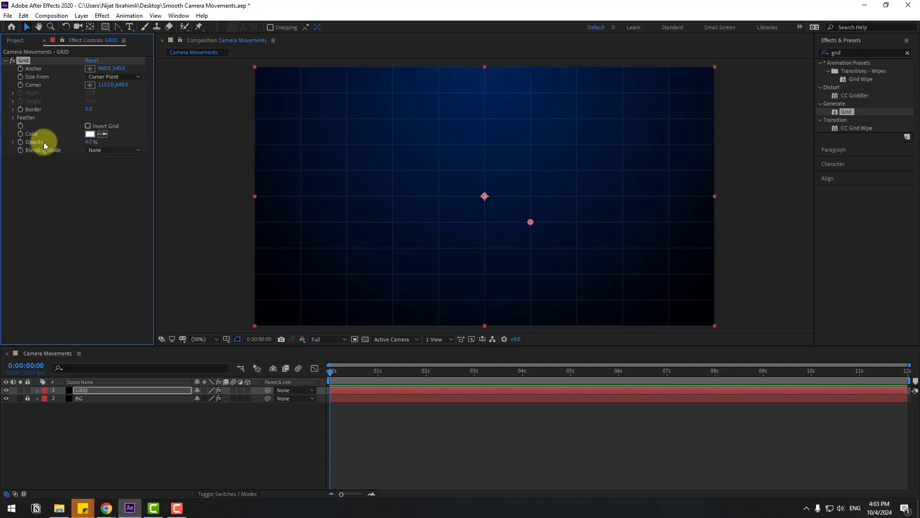
left_click(96, 77)
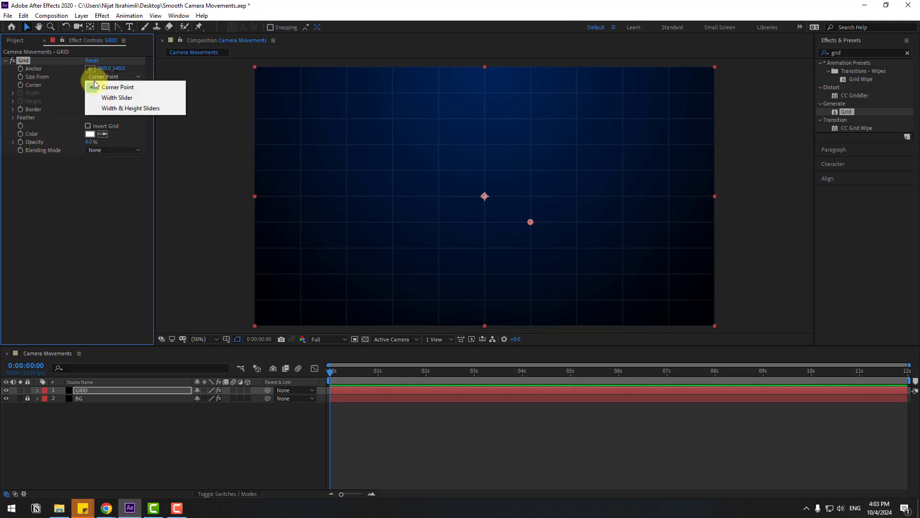
left_click(117, 98)
left_click_drag(42, 107, 70, 107)
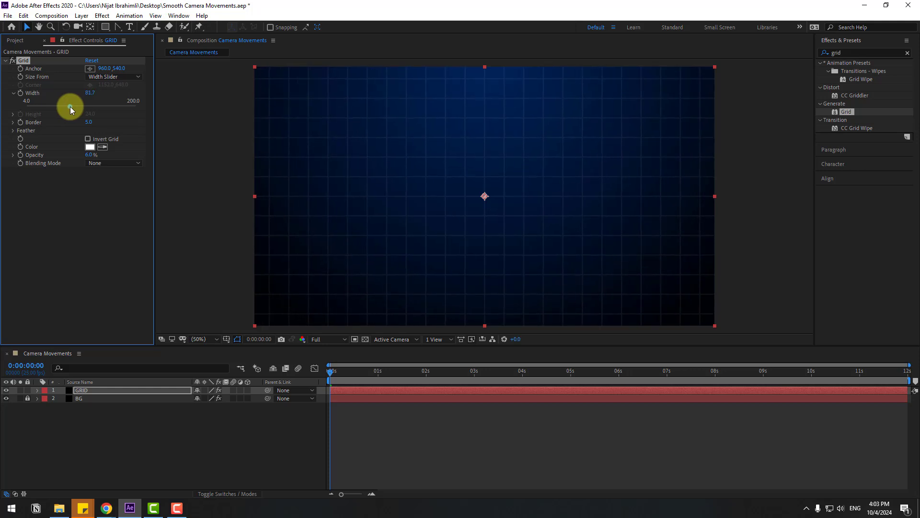
left_click(832, 52)
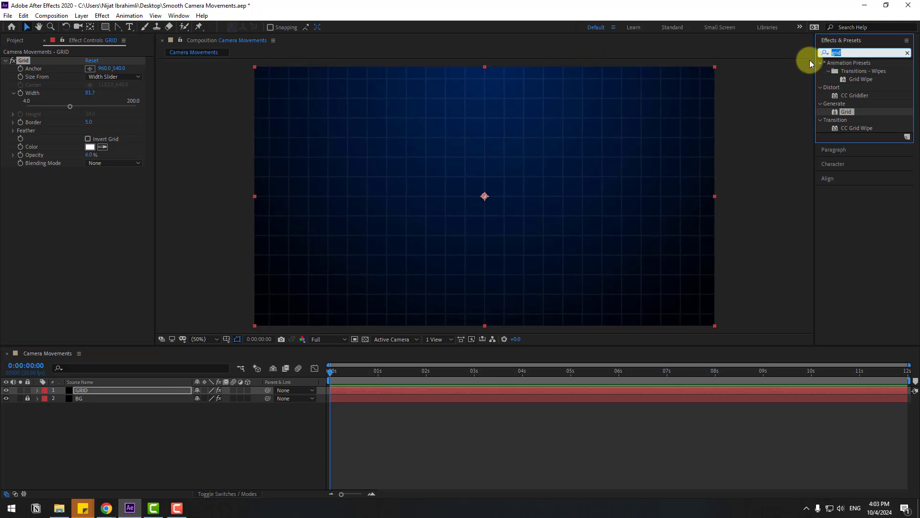
Apply CC Lens to GRID with Size 284, then lock the GRID layer.
type("lens")
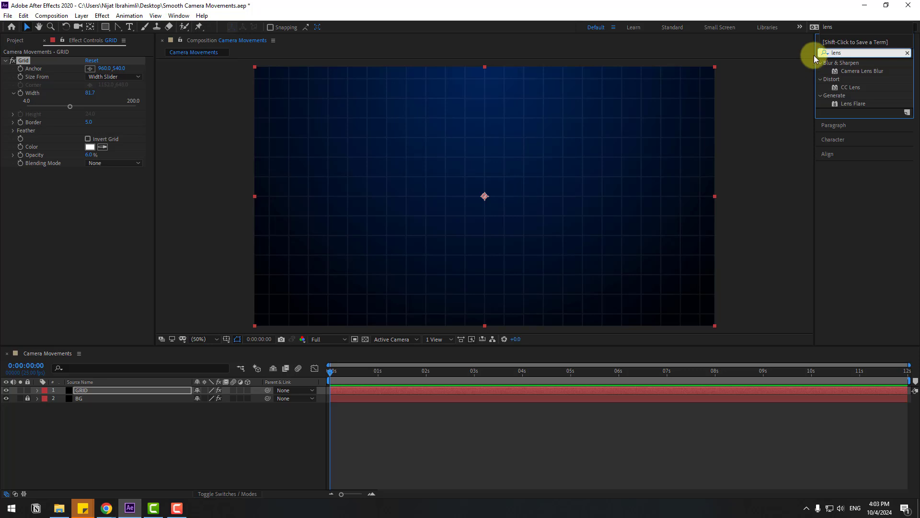
left_click_drag(847, 91, 84, 392)
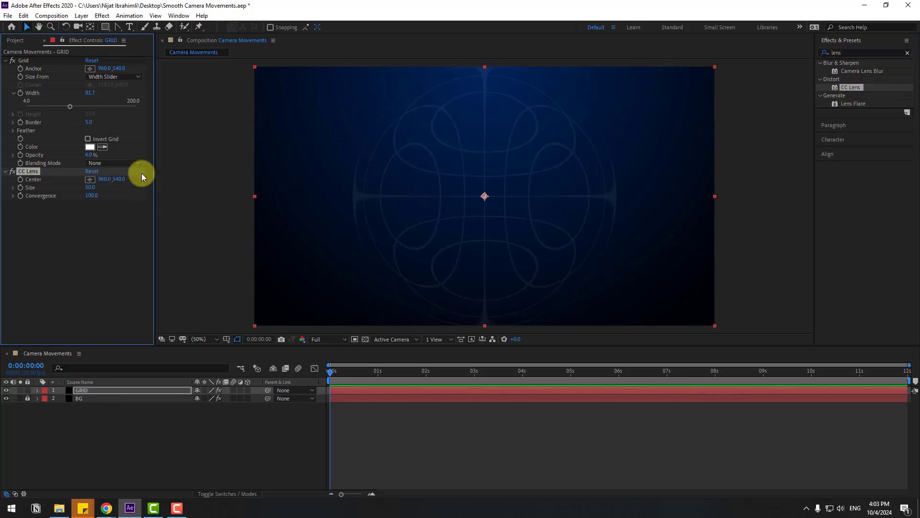
left_click_drag(89, 189, 187, 172)
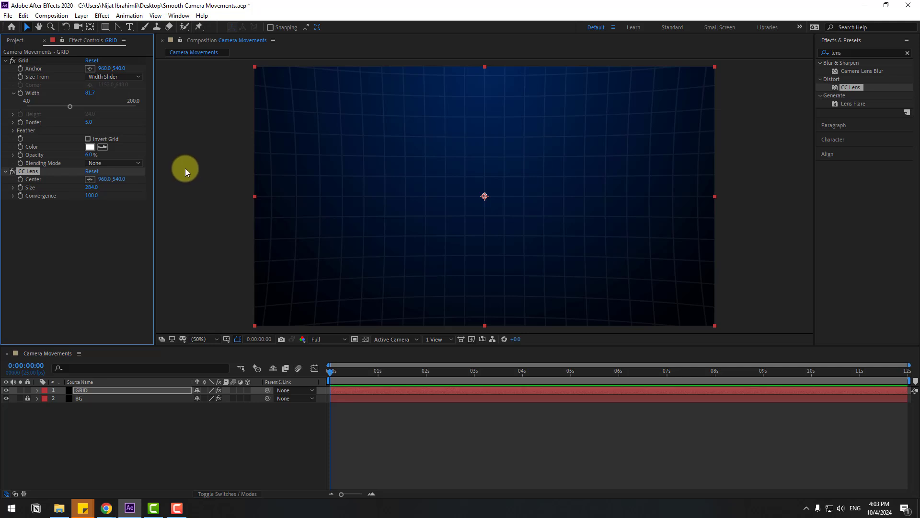
left_click(30, 390)
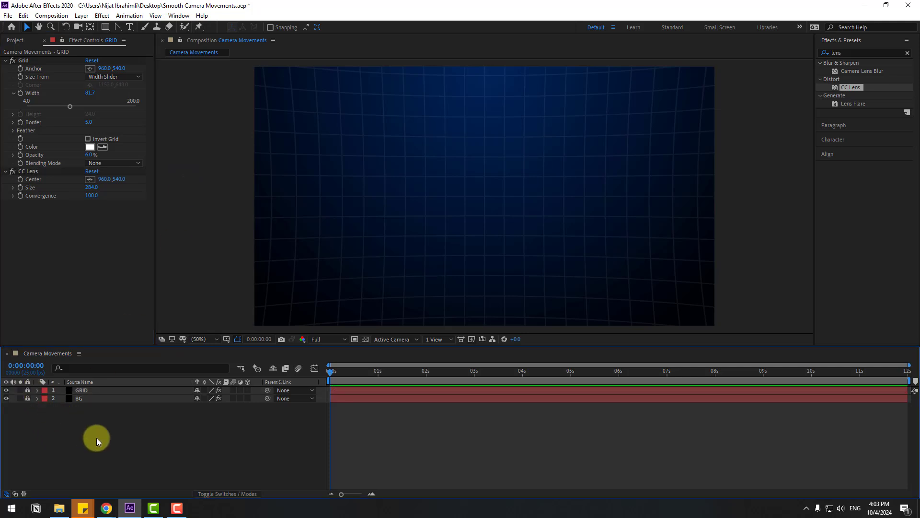
left_click(16, 40)
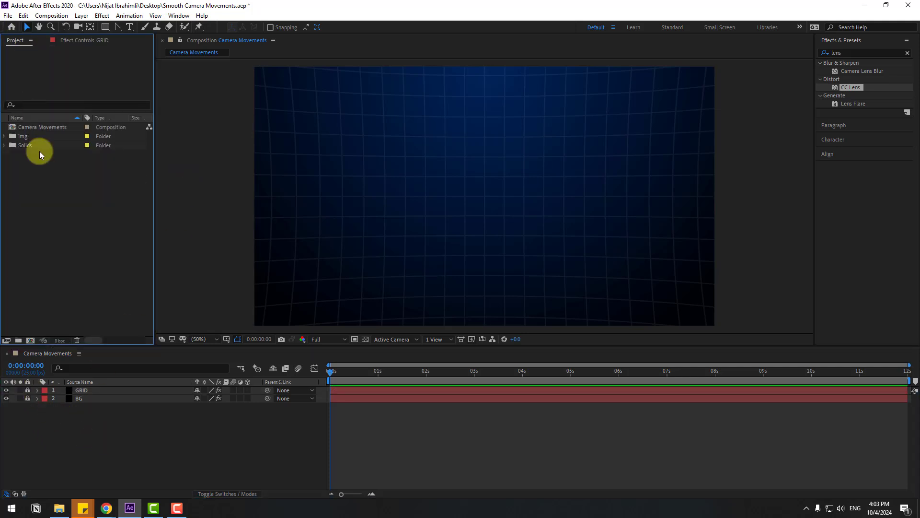
Add 01.PNG through 05.PNG from the img folder above the GRID layer.
left_click(19, 137)
left_click(5, 136)
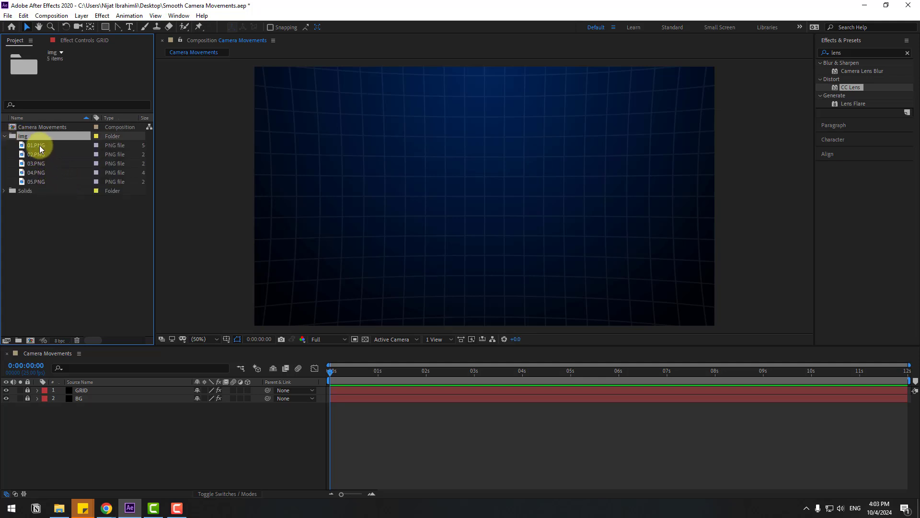
left_click(39, 146)
left_click(53, 182, "shift")
left_click_drag(30, 170, 111, 390)
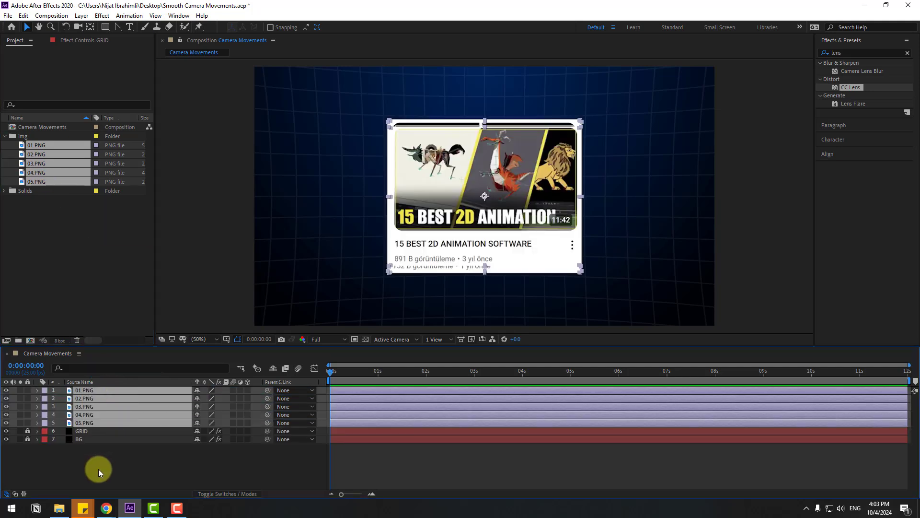
Turn all five image layers into 3D layers.
left_click(99, 468)
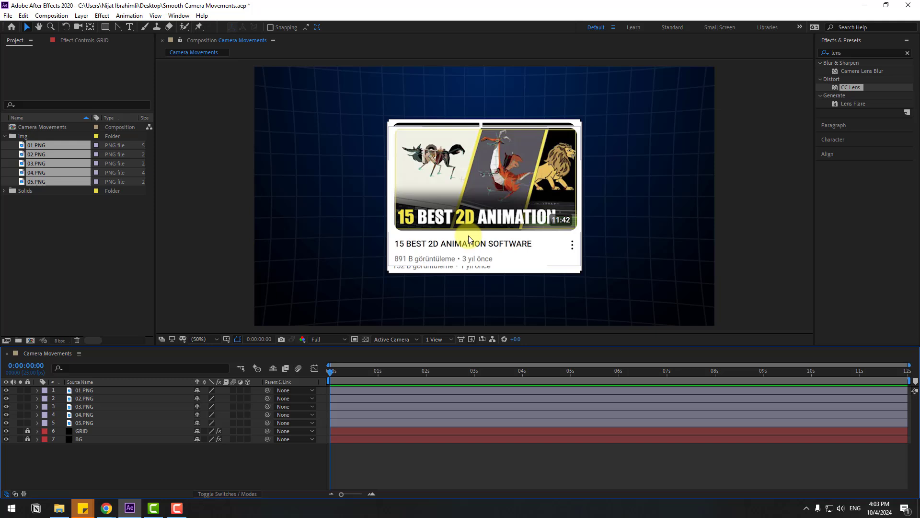
left_click(86, 420)
left_click(85, 390, "shift")
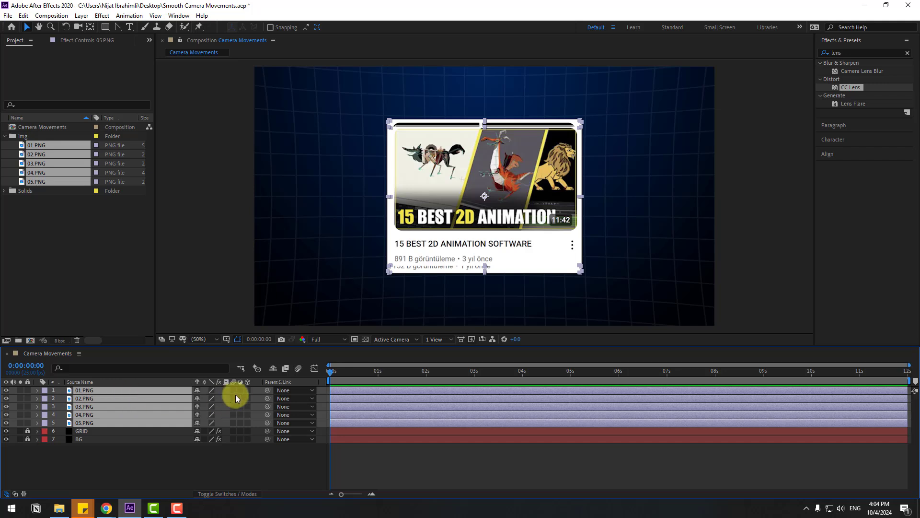
left_click(247, 389)
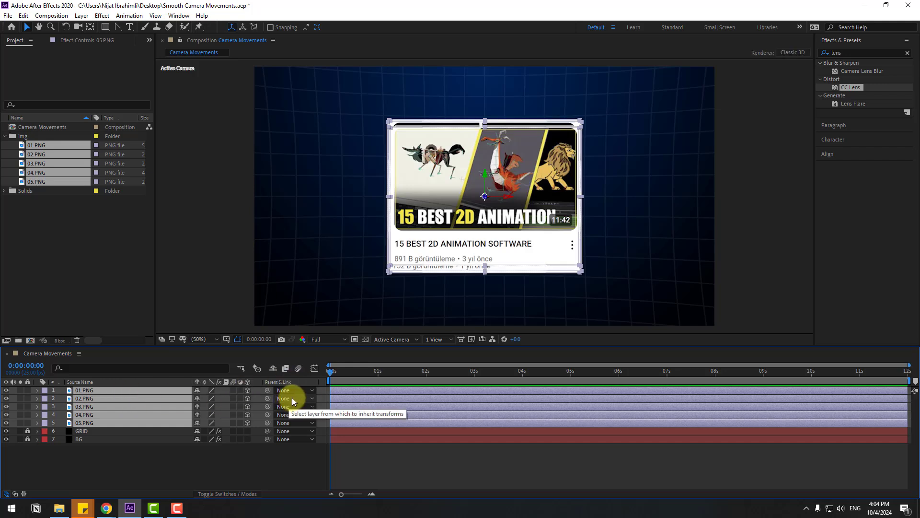
Add a Two-Node 50mm camera named Camera 1 to the composition.
right_click(126, 460)
mouse_move(186, 357)
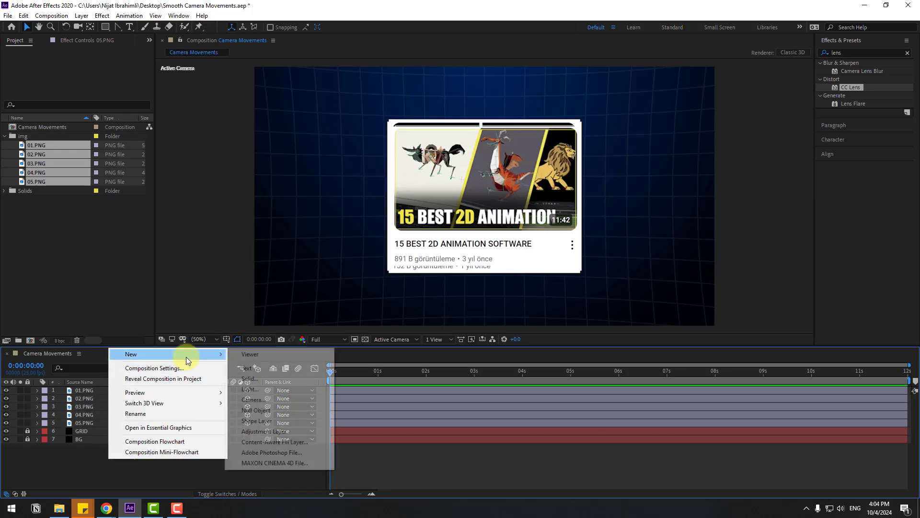
left_click(270, 399)
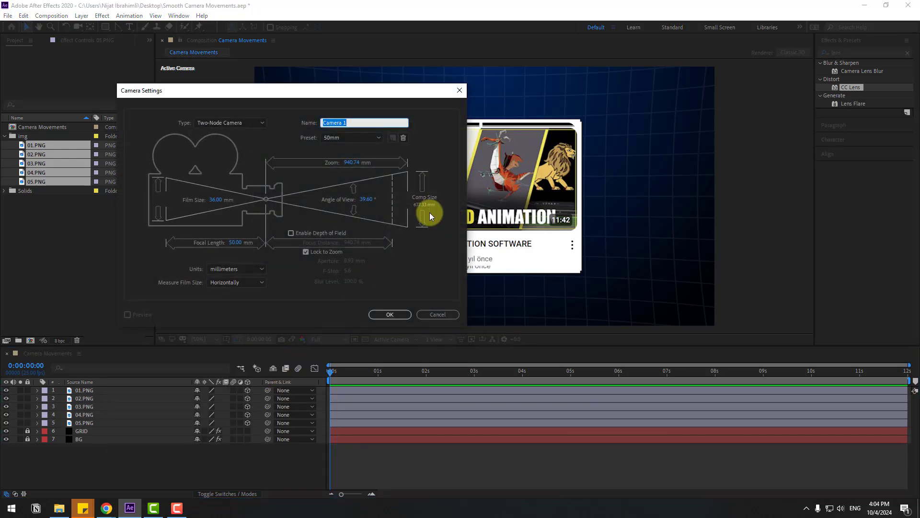
left_click(389, 315)
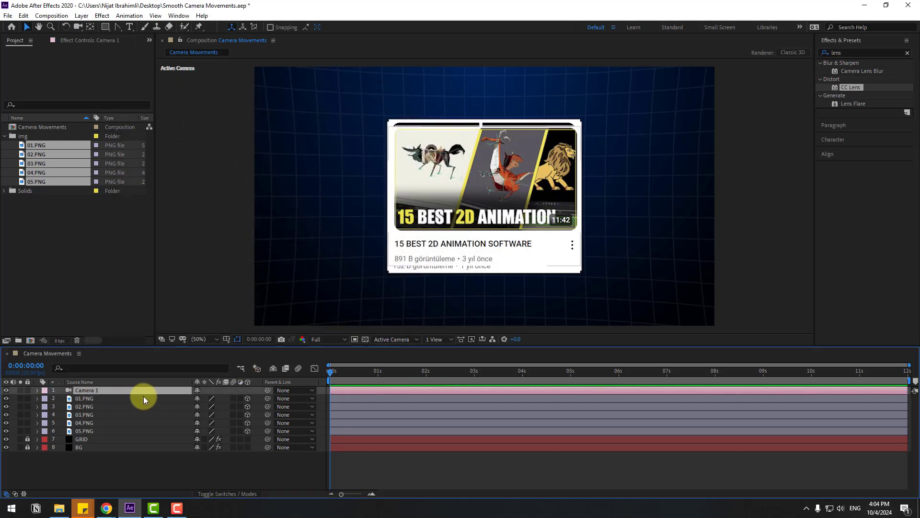
Switch the viewer to Top view and show Position for all five image layers.
left_click(393, 341)
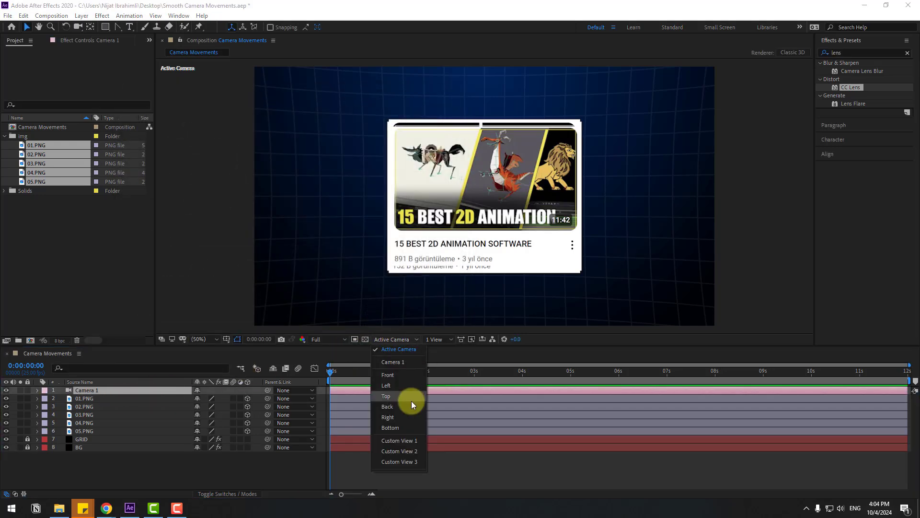
left_click(392, 396)
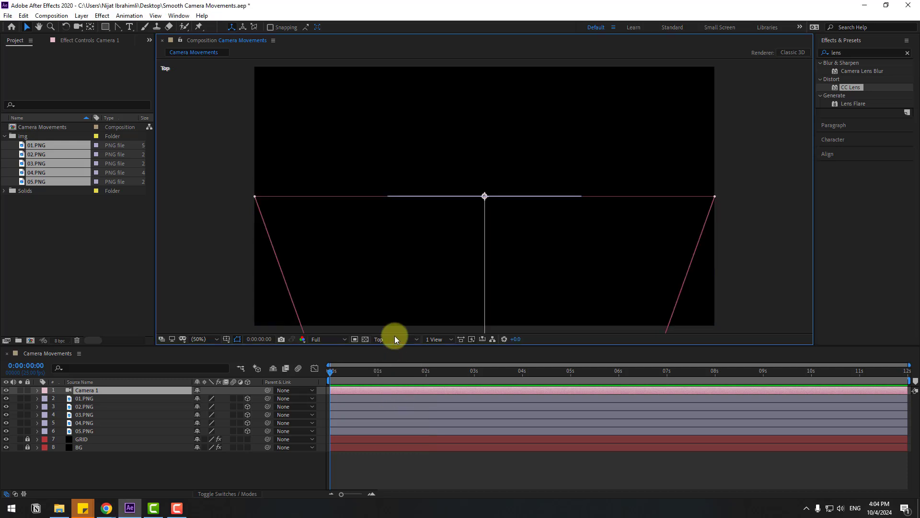
left_click(94, 429)
left_click(93, 429)
left_click(80, 398, "shift")
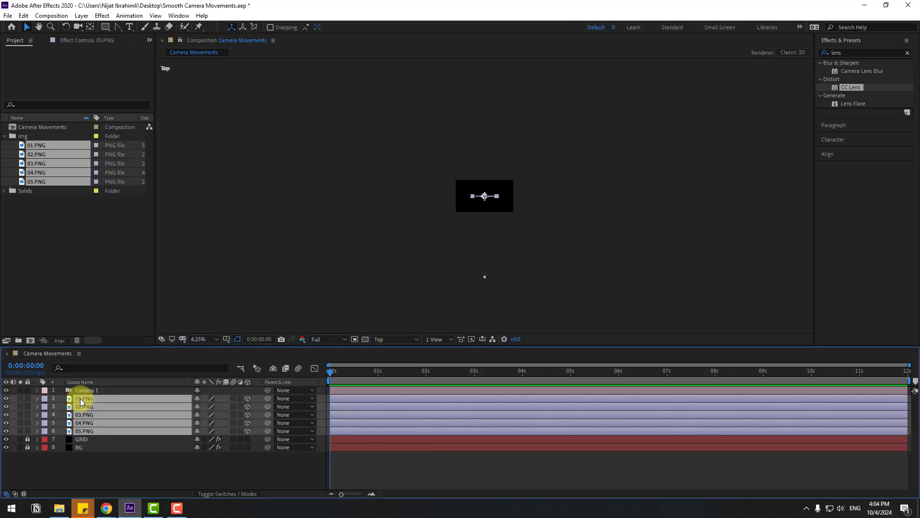
key("p")
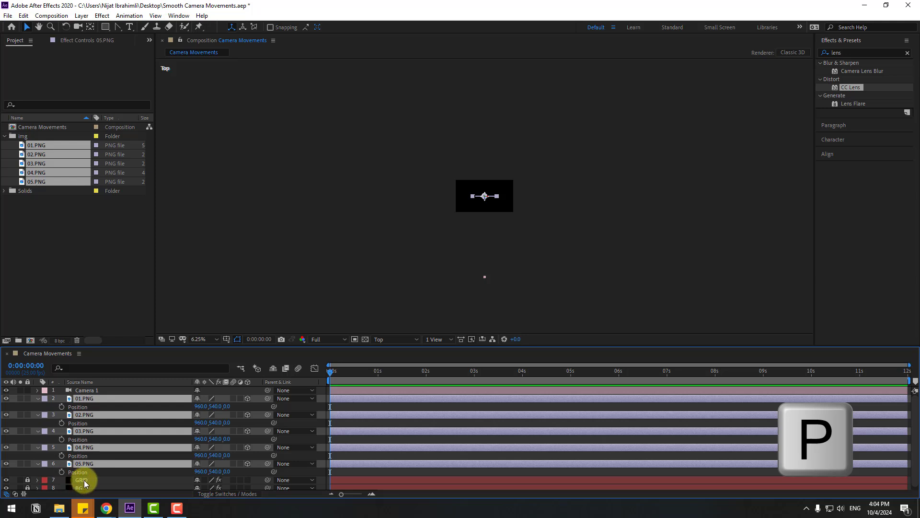
Stagger the cards in depth: 05.PNG Z 2240, 04.PNG 1420, 03.PNG 820, 02.PNG 470.
left_click(84, 464)
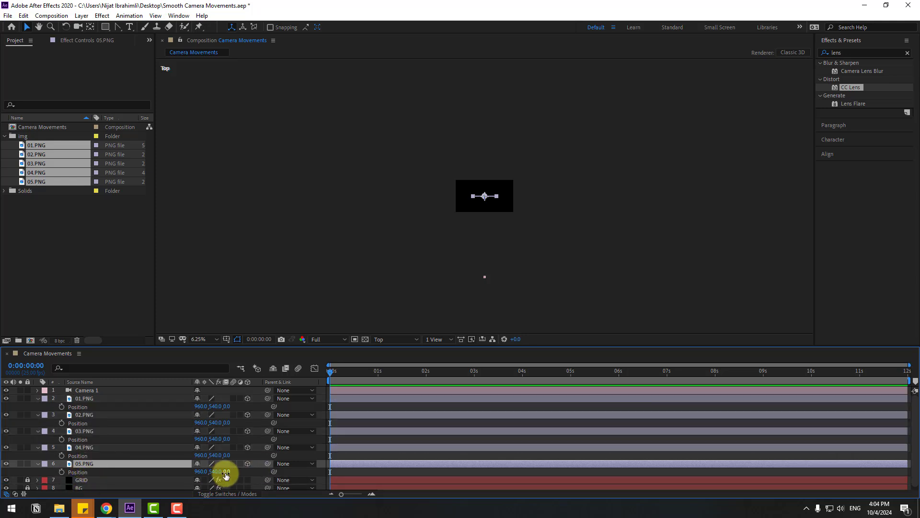
left_click_drag(224, 471, 283, 433)
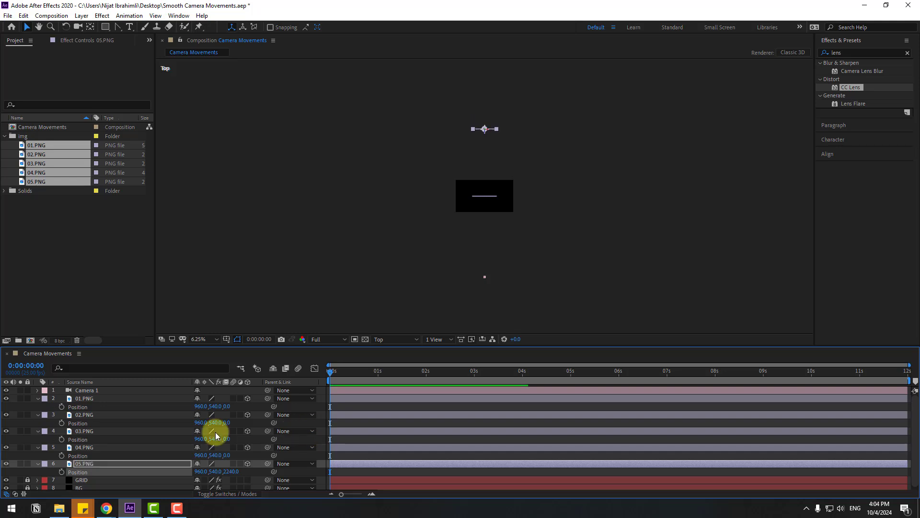
left_click(82, 448)
left_click_drag(228, 454, 283, 444)
left_click(144, 431)
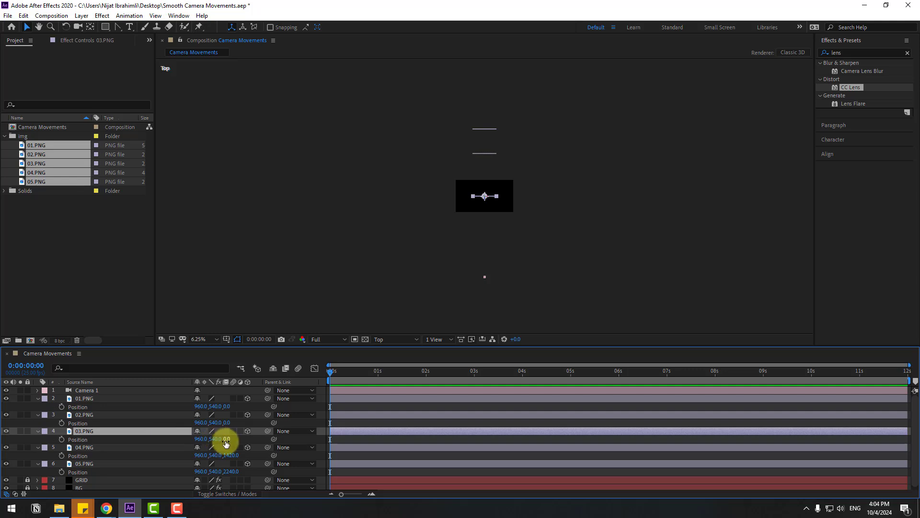
left_click_drag(226, 439, 248, 424)
left_click(91, 415)
Return the viewer to the camera view at Fit magnification.
left_click(390, 340)
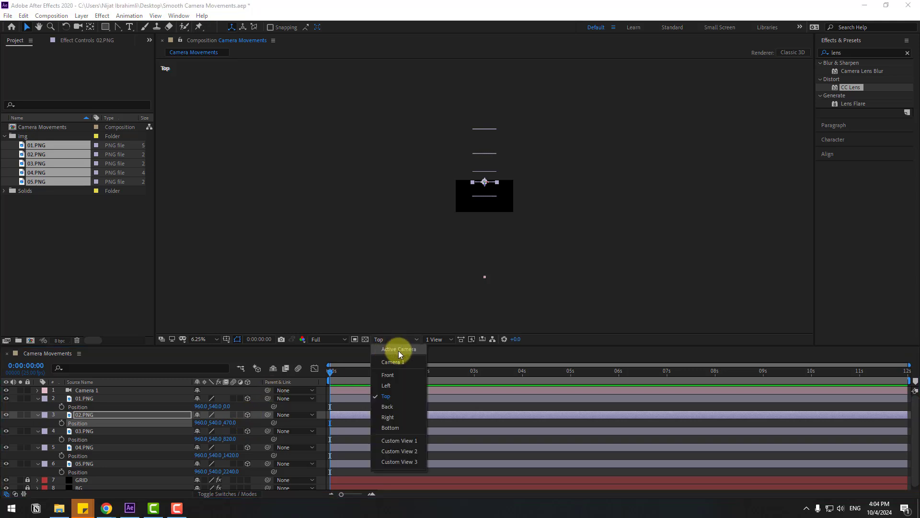
left_click(401, 350)
left_click(197, 339)
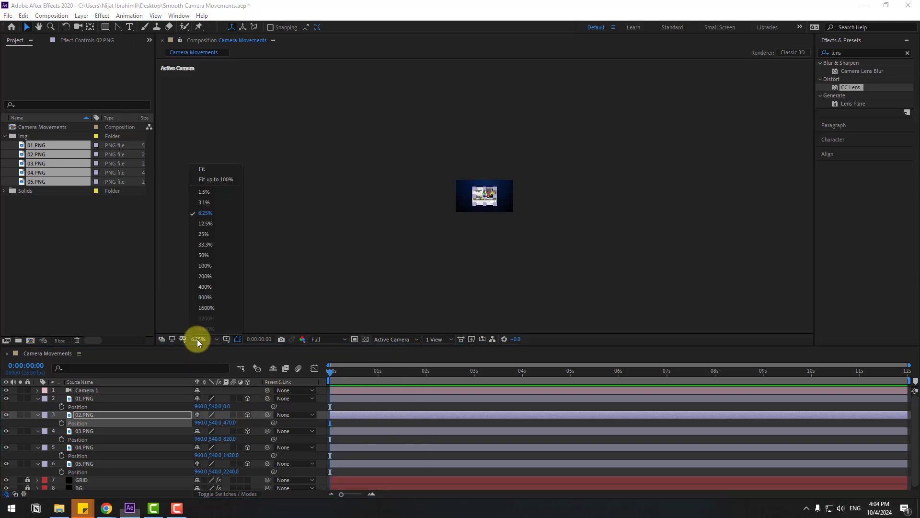
left_click(220, 184)
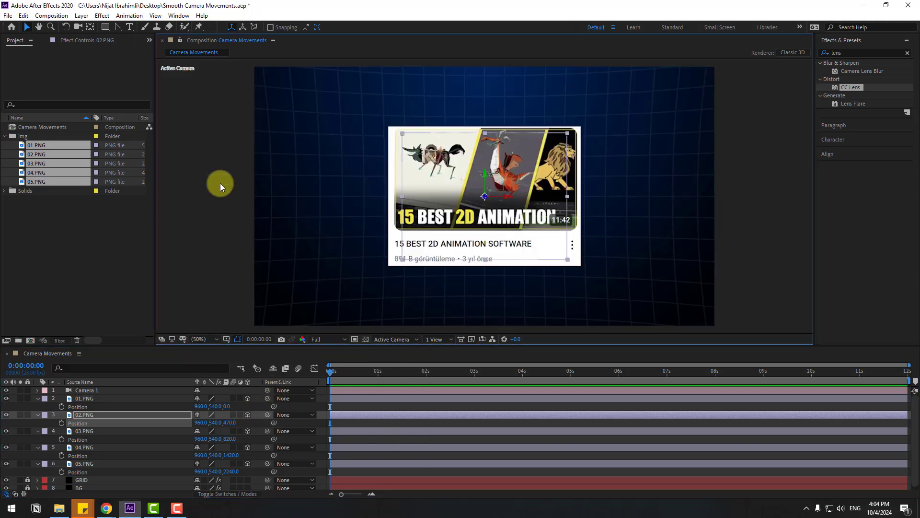
Spread the cards: 05.PNG upper left, 04.PNG lower right, 03.PNG down-left, 02.PNG up-right.
left_click(76, 463)
left_click_drag(502, 198, 379, 143)
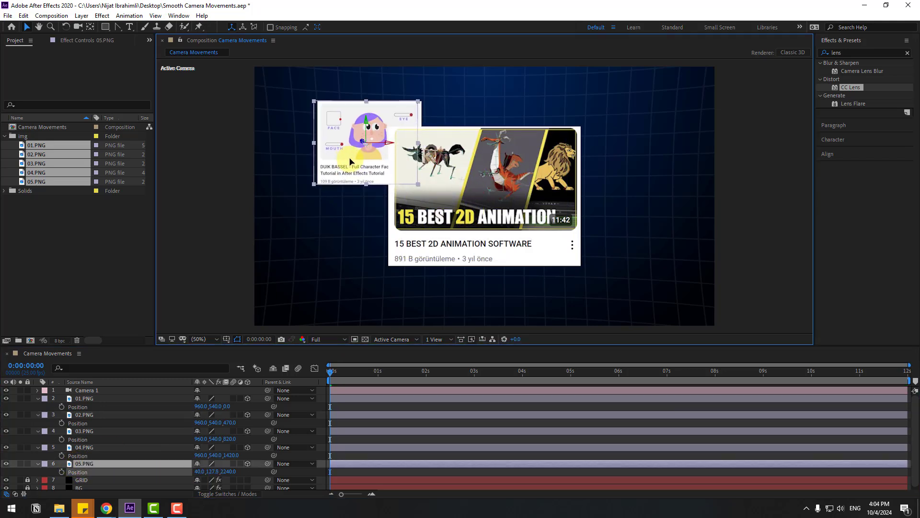
left_click(78, 448)
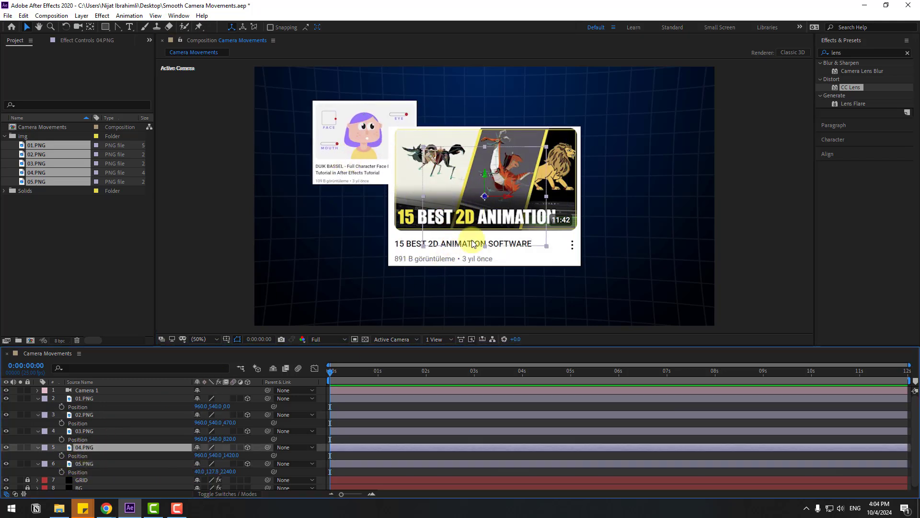
left_click_drag(473, 243, 621, 273)
left_click(89, 431)
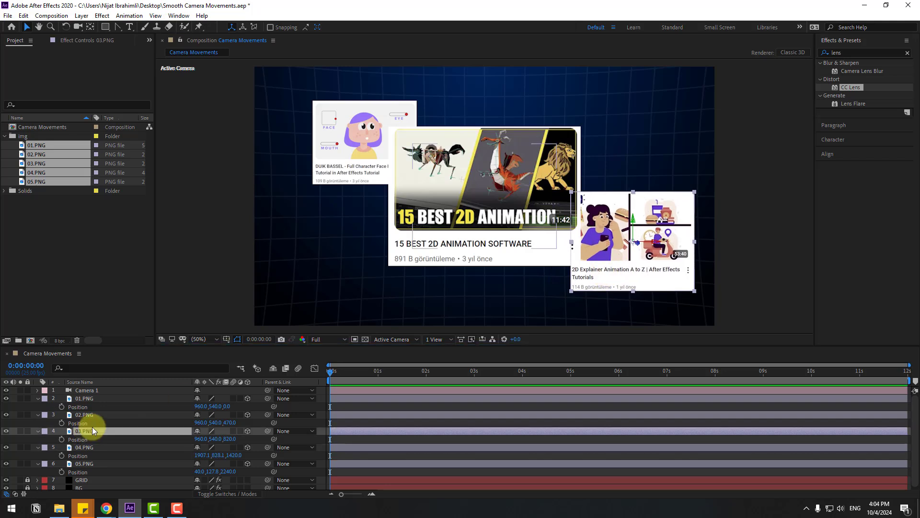
left_click_drag(475, 235, 388, 295)
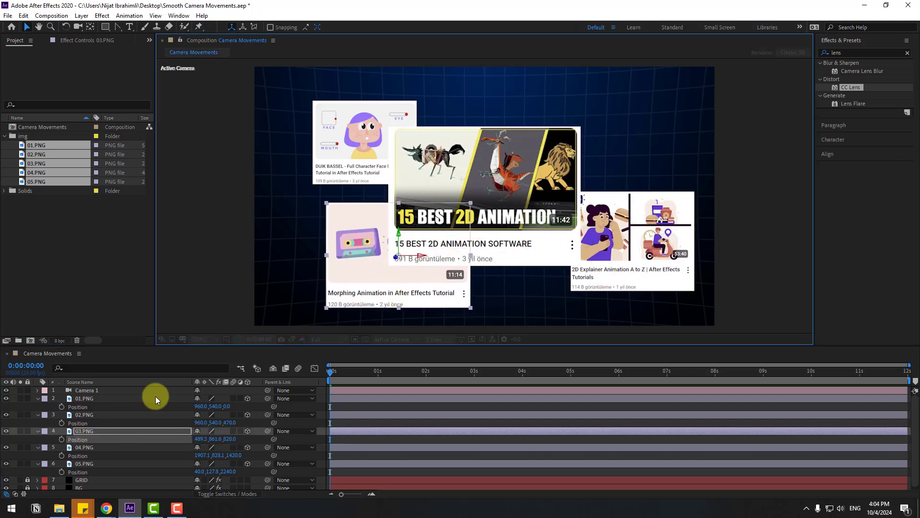
left_click(83, 417)
left_click_drag(472, 218, 543, 170)
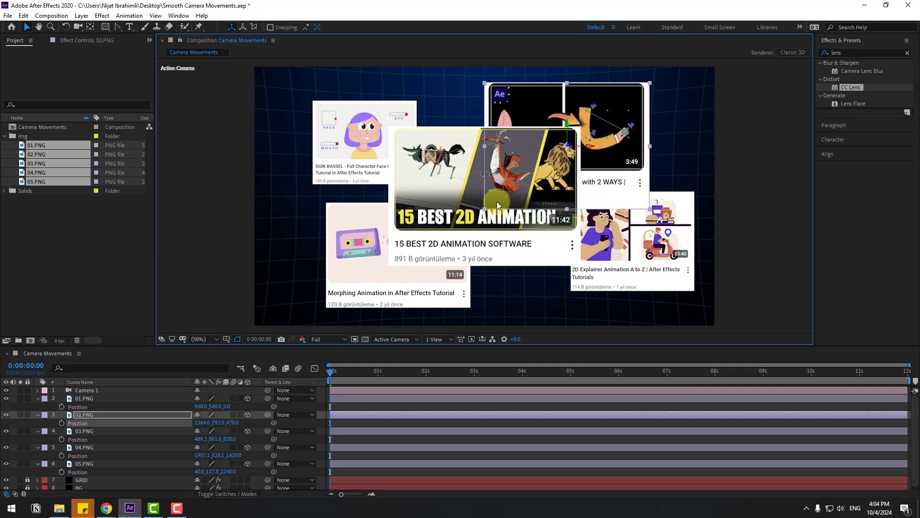
Pull 01.PNG forward toward the camera to Z Position -682.
left_click(82, 407)
left_click(82, 399)
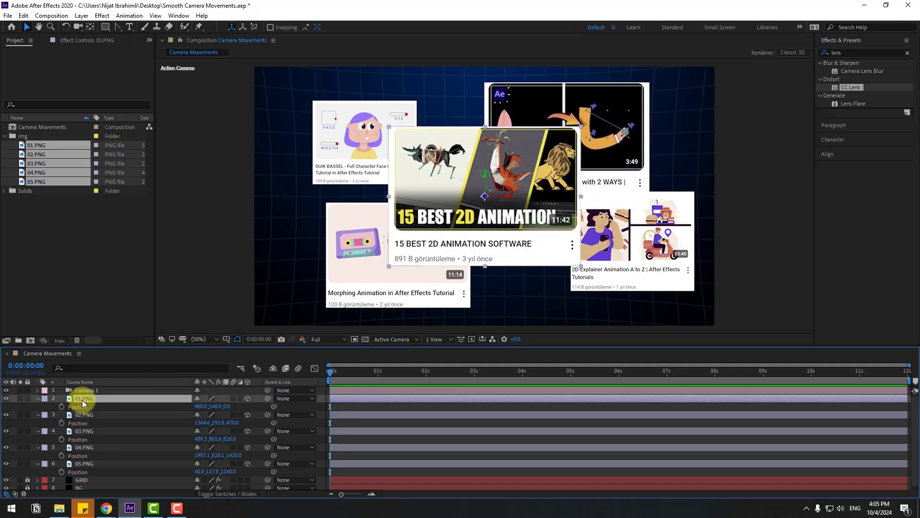
key("p")
left_click_drag(225, 407, 35, 434)
key("Return")
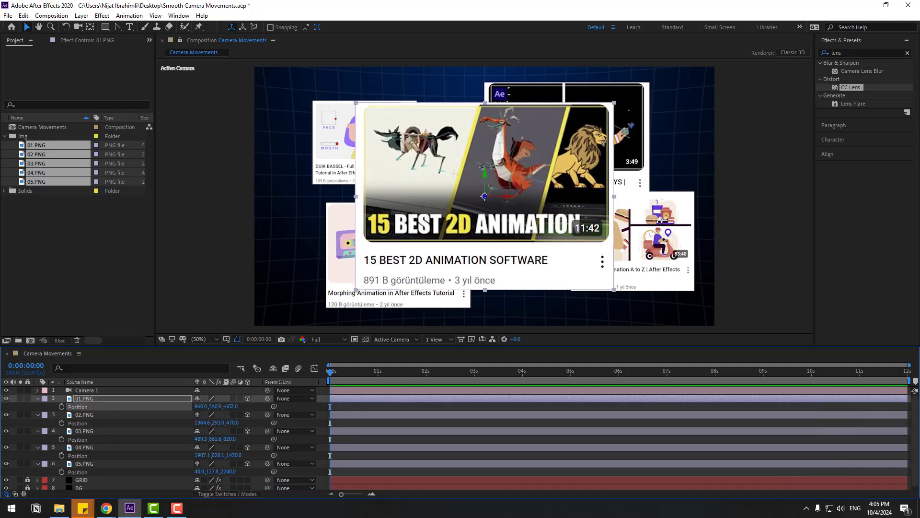
Create an orbit null, Null 1, as Camera 1's parent.
left_click(78, 390)
right_click(86, 390)
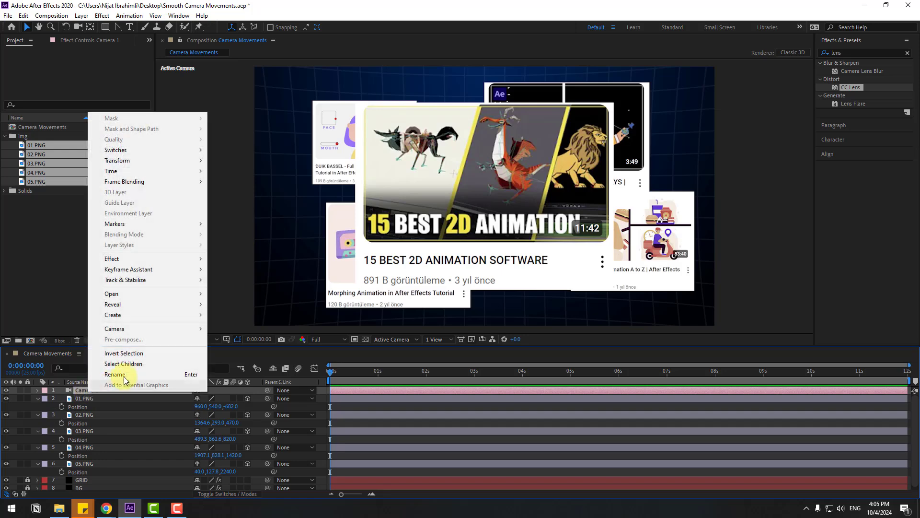
mouse_move(165, 328)
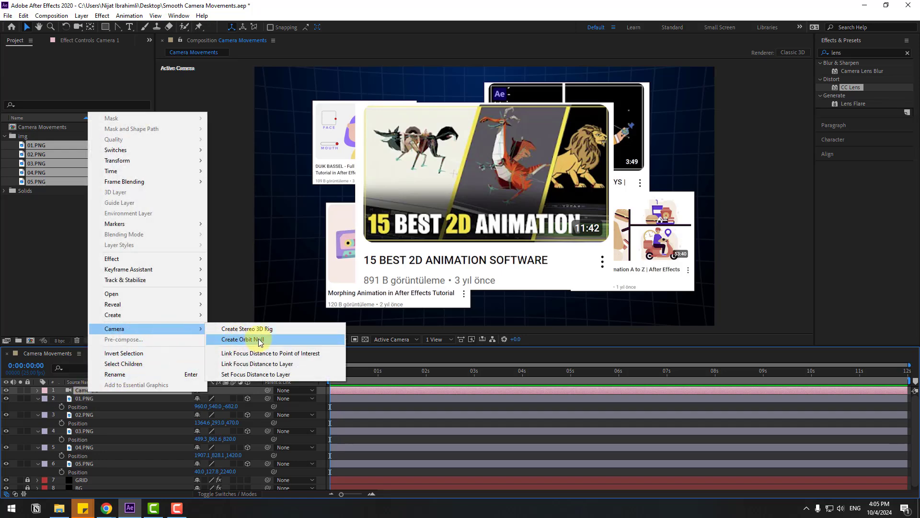
left_click(259, 340)
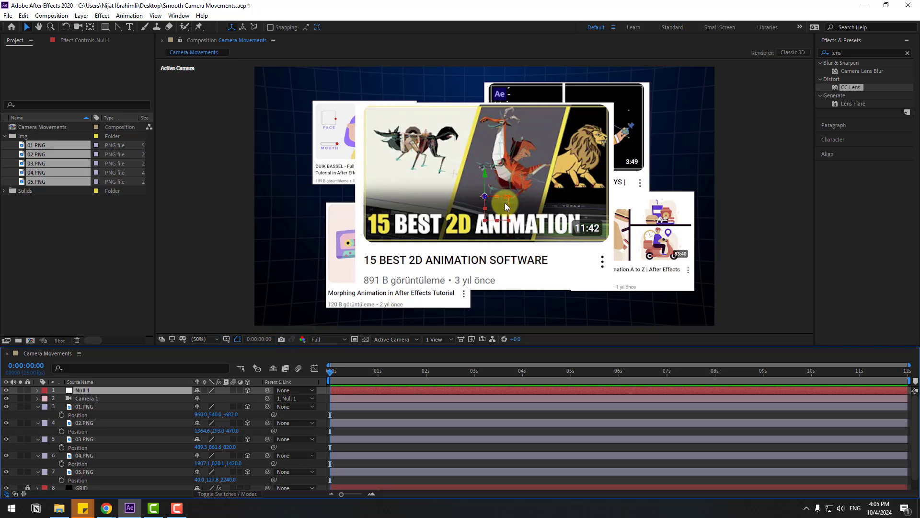
key("ctrl")
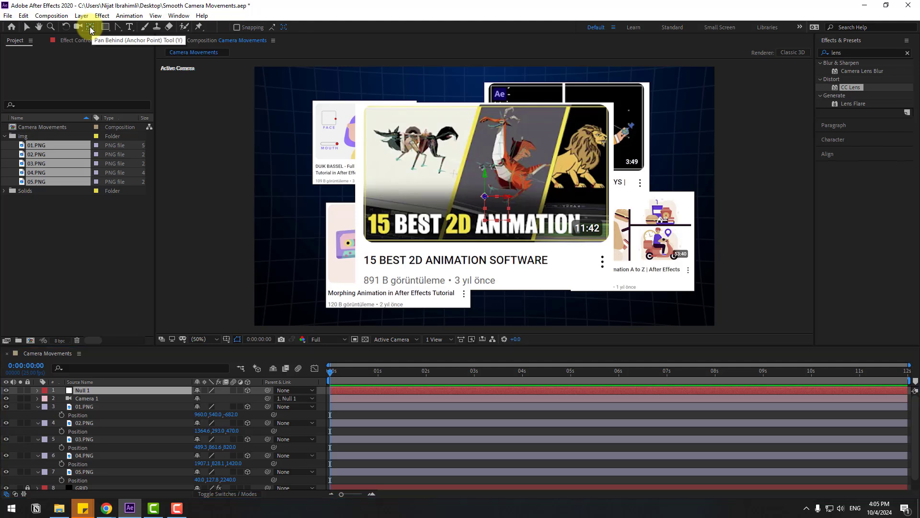
Pull Null 1 back to Position 1010, 590, -2237 so the cards appear smaller.
left_click(85, 392)
key("p")
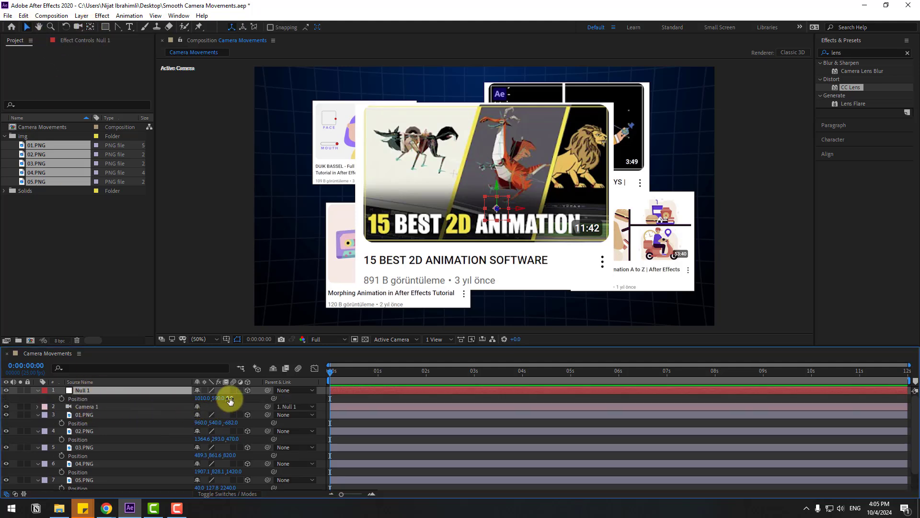
left_click_drag(230, 400, 155, 421)
key("Return")
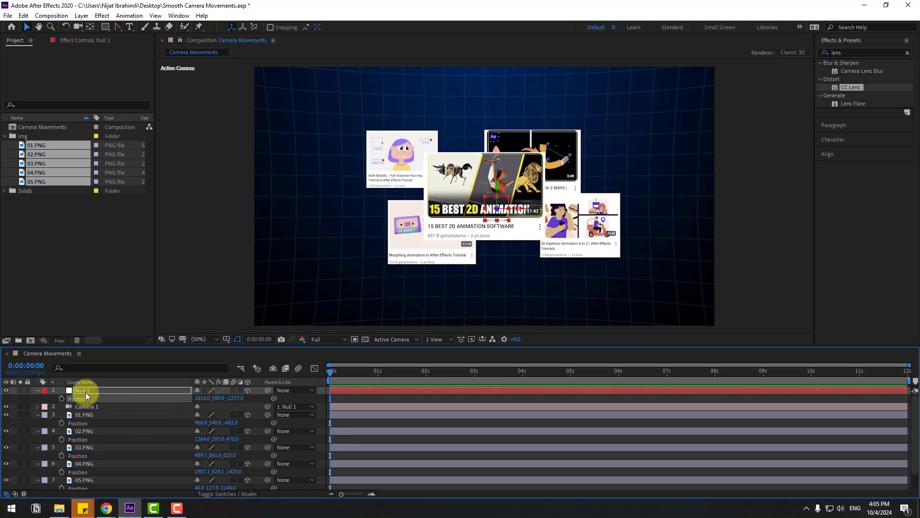
Keyframe Null 1's Position at 0s, 2s and 4s to fly in and slide sideways.
key("Return")
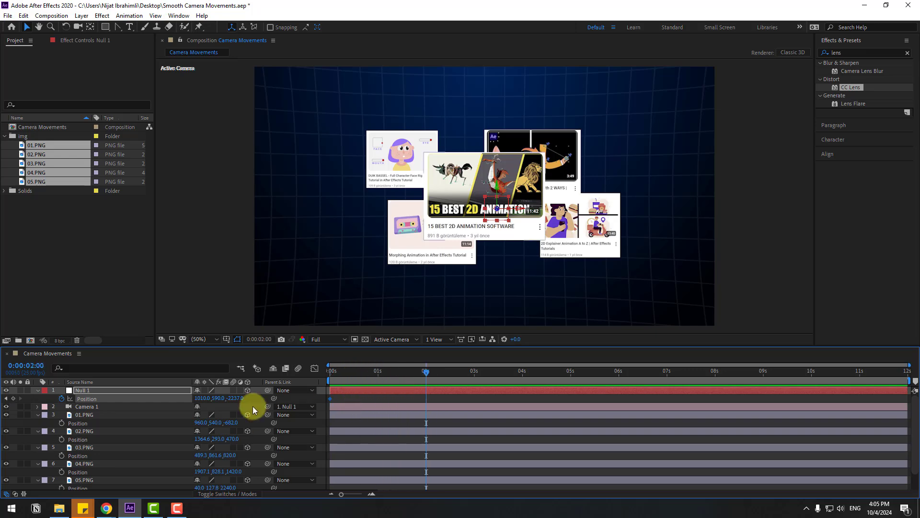
left_click_drag(233, 402, 333, 388)
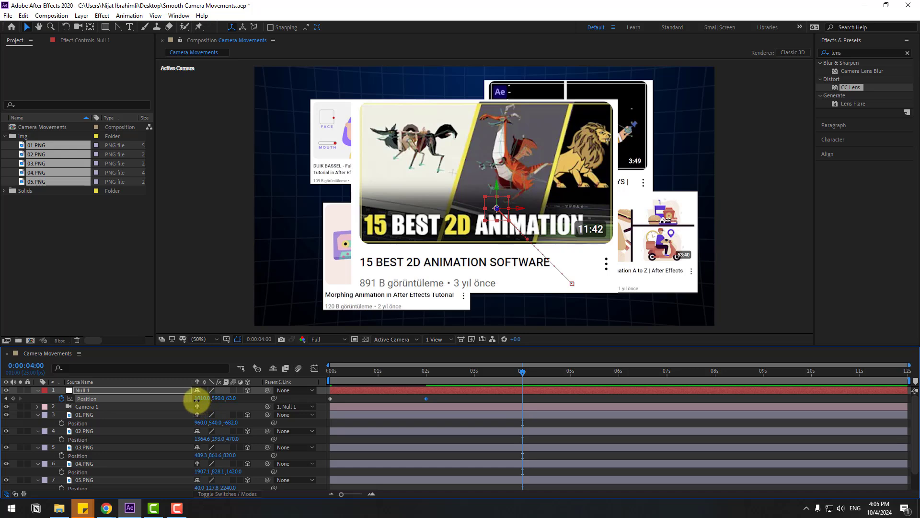
left_click_drag(196, 399, 176, 405)
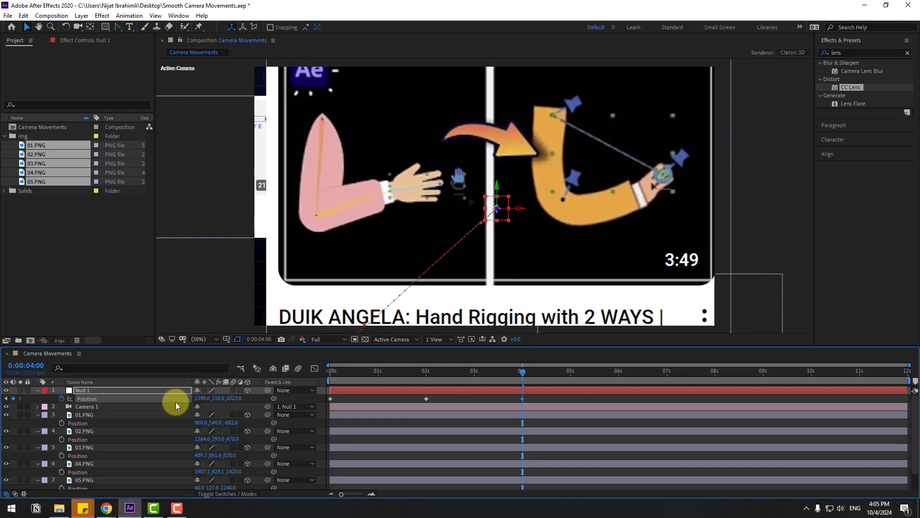
Push the 02.PNG card farther back to Z Position 1160.
scroll(106, 451, "down", 2)
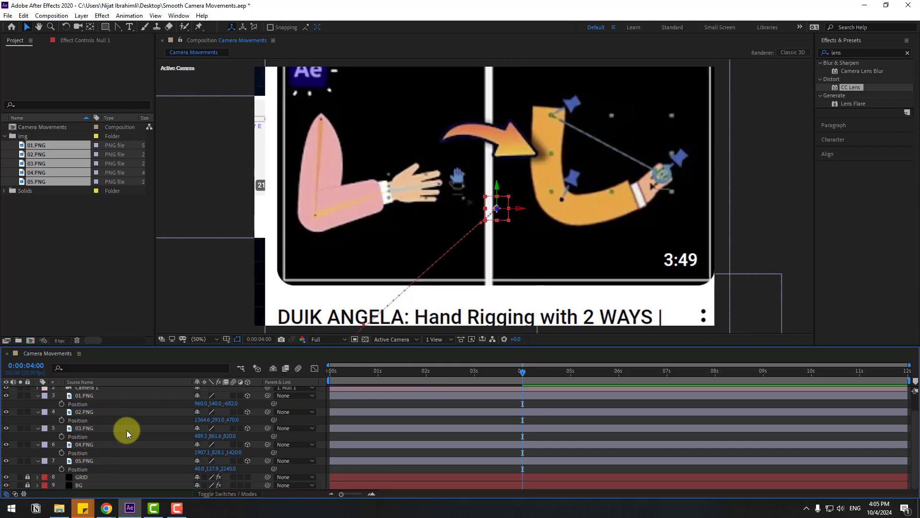
scroll(127, 430, "up", 2)
left_click(88, 431)
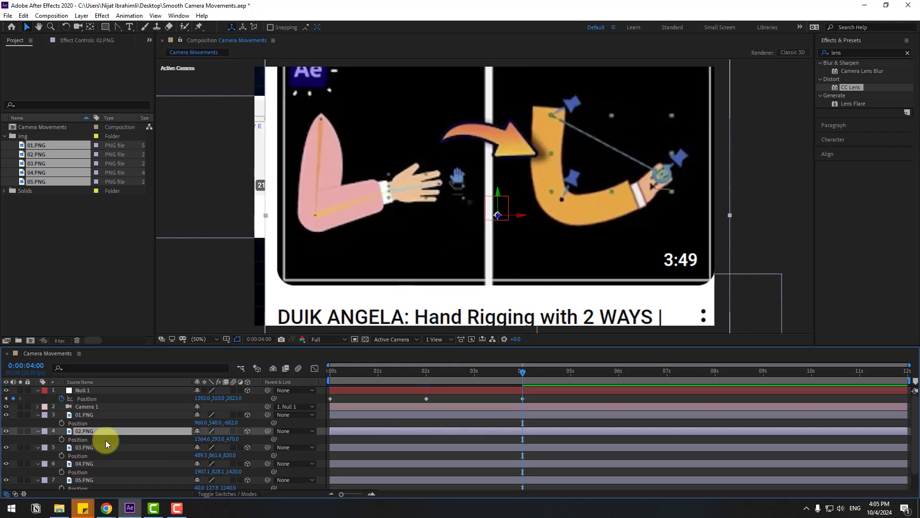
key("p")
left_click_drag(234, 442, 271, 442)
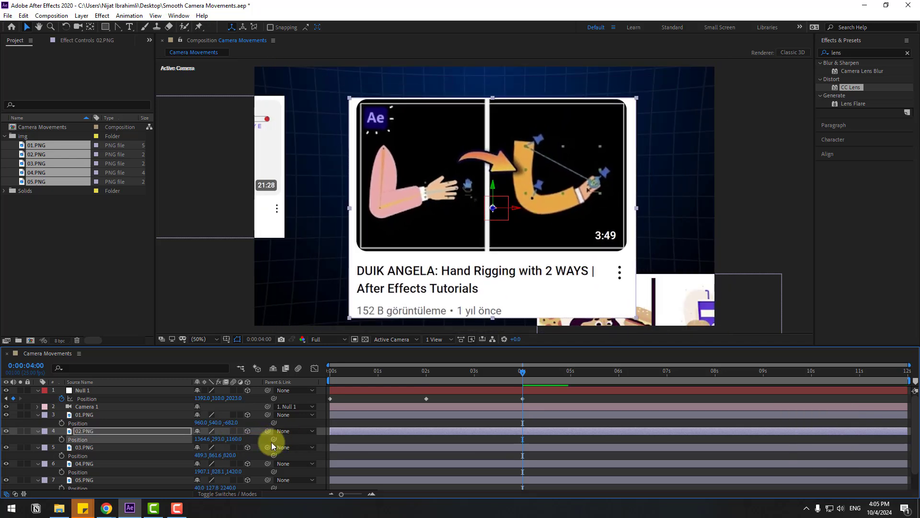
Adjust Null 1's 4s keyframe to end at 1446, 374, 2023 and preview the animation.
left_click(94, 391)
left_click_drag(531, 399, 513, 409)
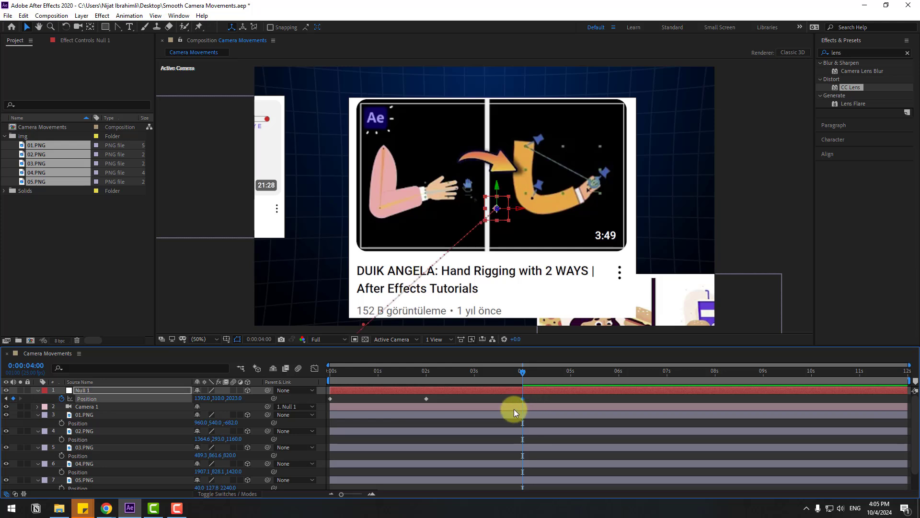
mouse_move(216, 403)
left_mouse_down()
mouse_move(246, 396)
mouse_move(174, 395)
mouse_move(226, 394)
left_mouse_up()
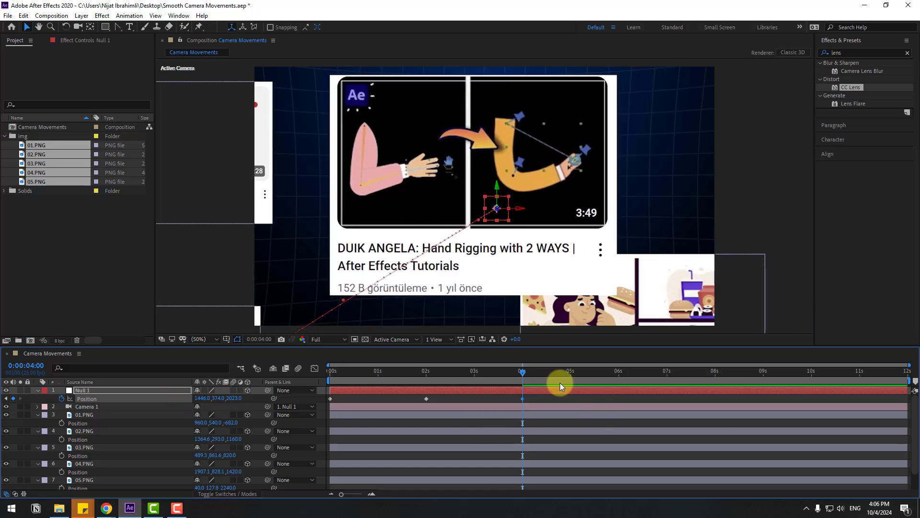
key("space")
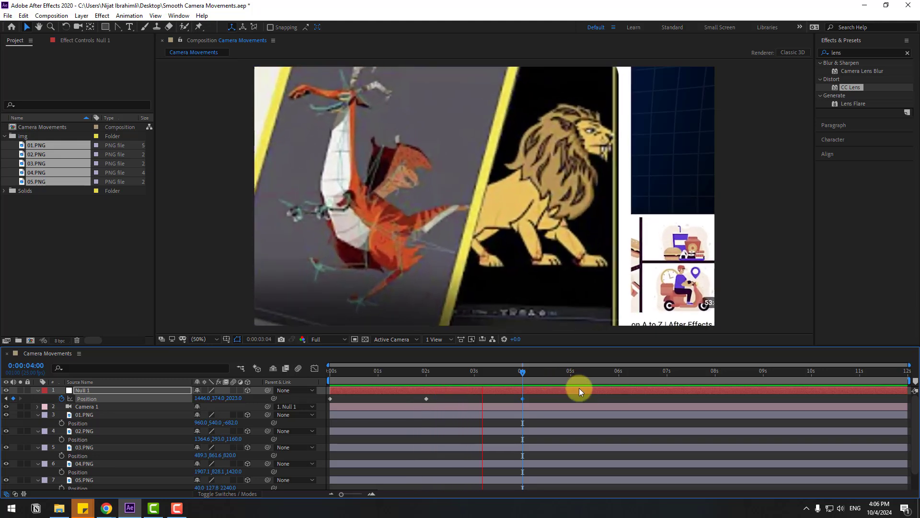
key("space")
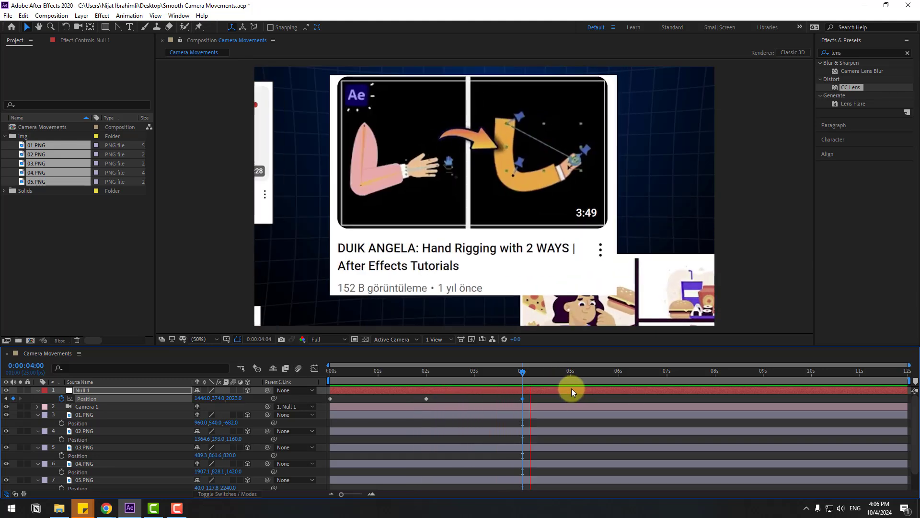
Apply Easy Ease to Null 1's Position keyframes and preview the eased camera move.
left_click(331, 398)
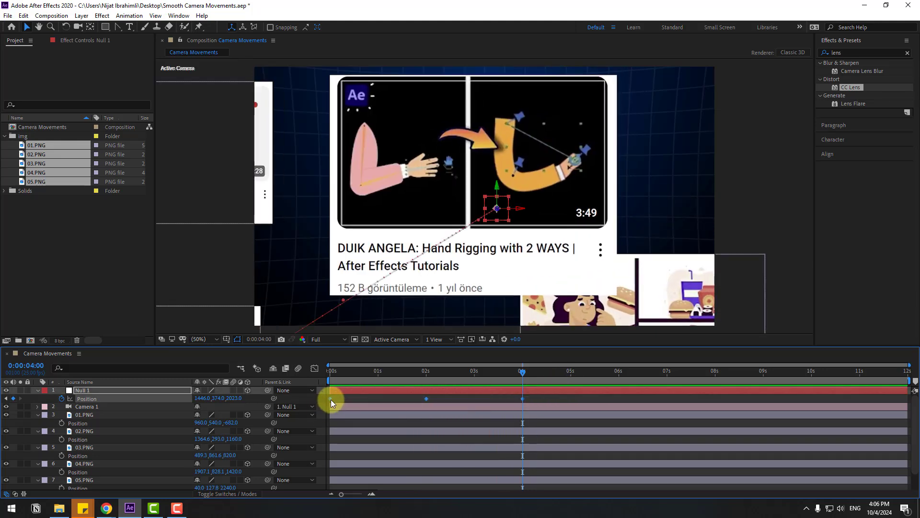
right_click(331, 399)
mouse_move(337, 397)
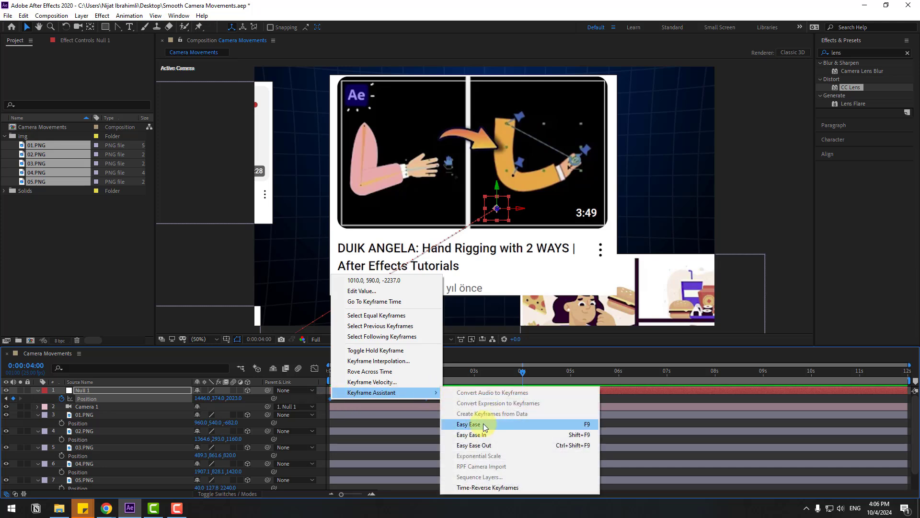
left_click(577, 425)
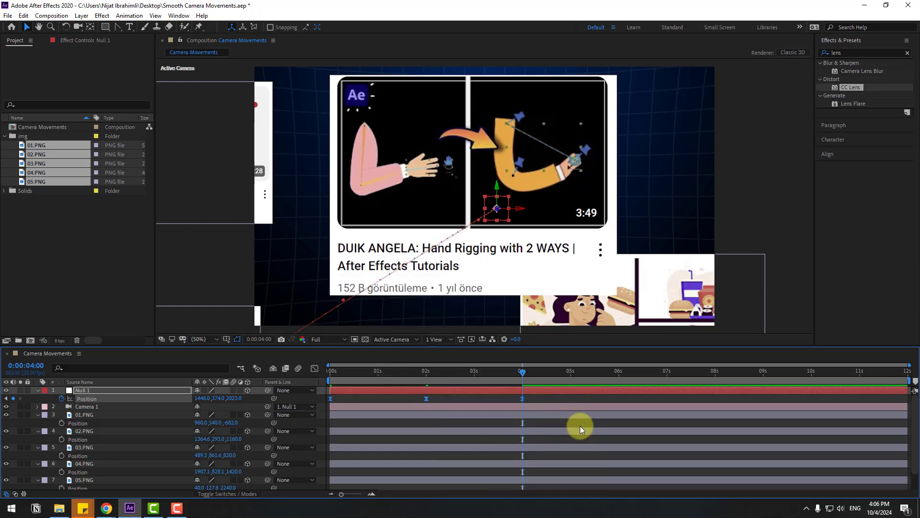
key("space")
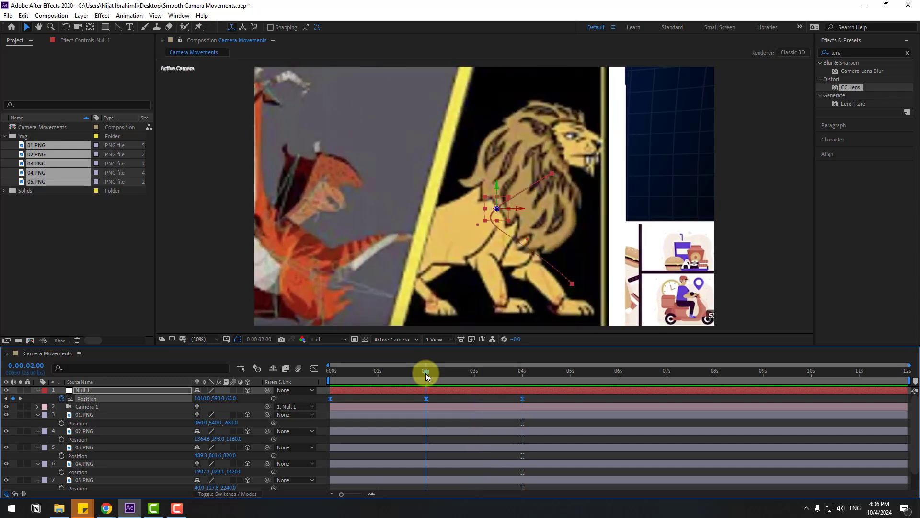
key("j")
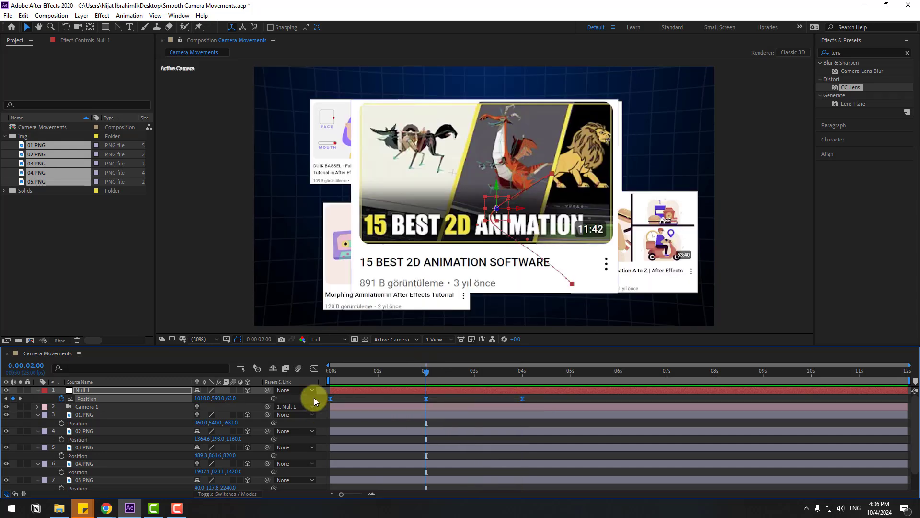
Steepen Null 1's speed curve around the 2s keyframe (92.54%, 84.58% influence), then reselect it.
left_click(315, 369)
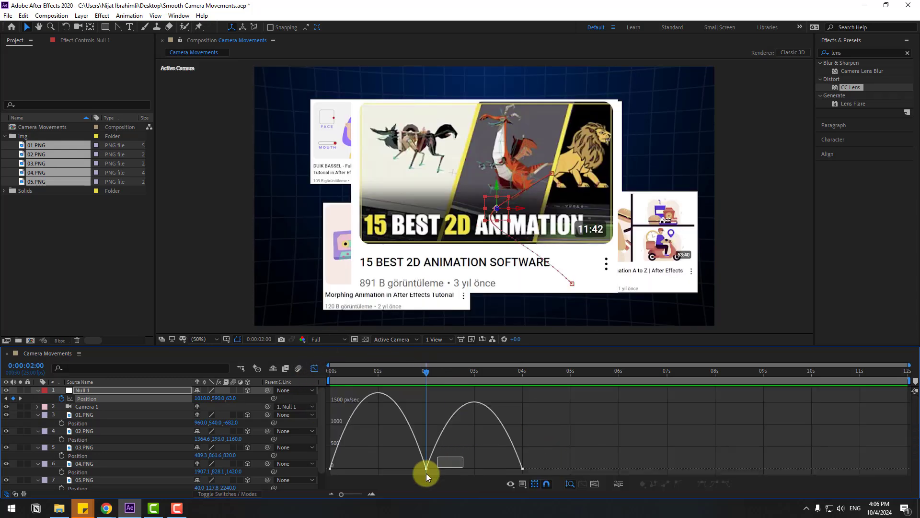
left_click_drag(409, 469, 381, 468)
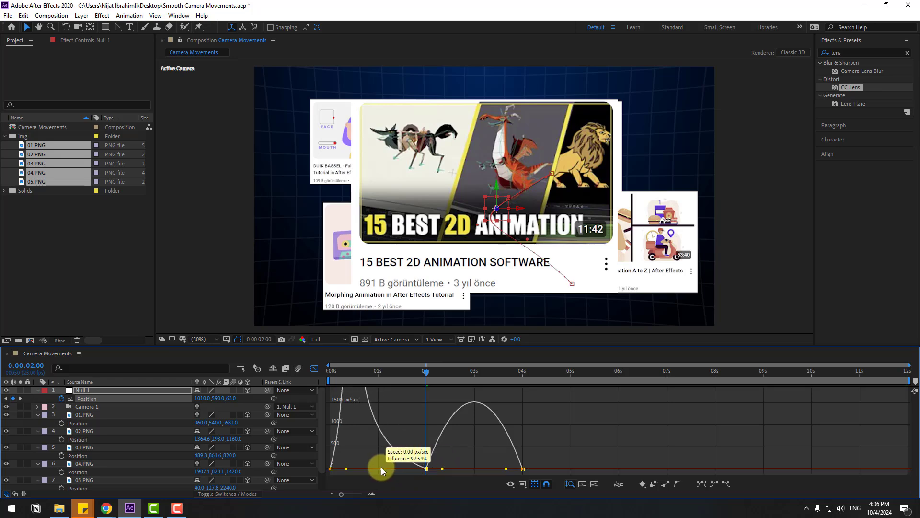
left_click_drag(441, 468, 468, 467)
key("space")
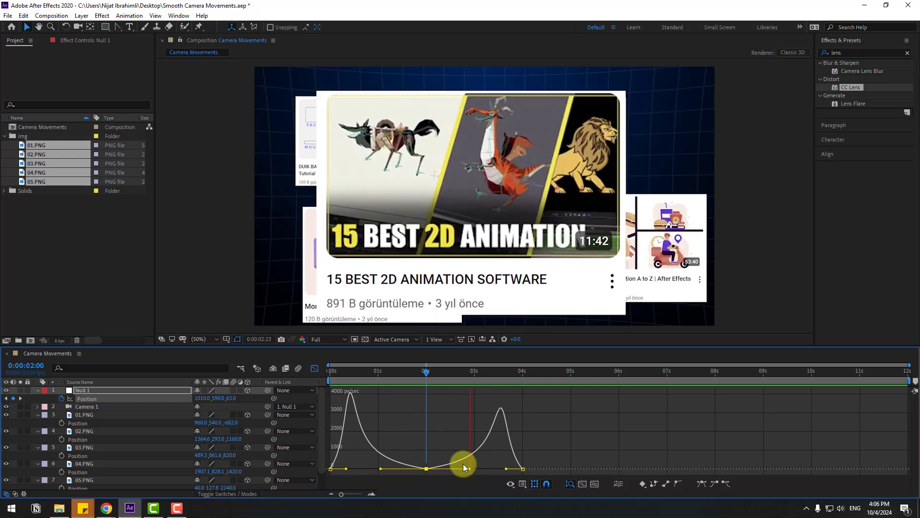
key("space")
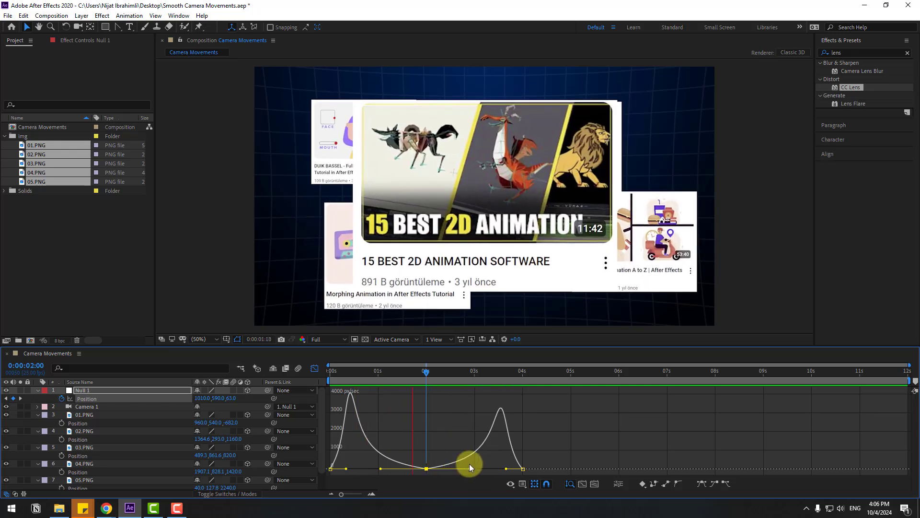
left_click(454, 439)
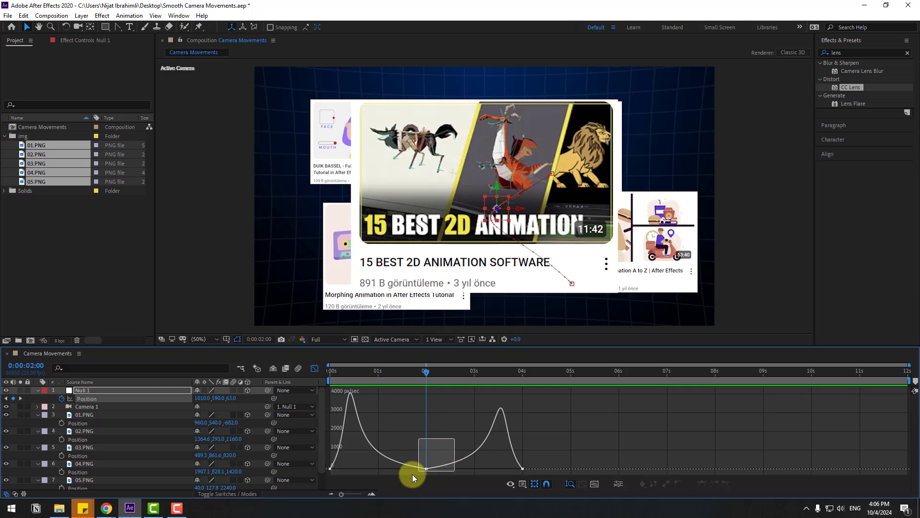
left_click_drag(413, 474, 415, 471)
Apply Keyframe Velocity settings to the 2-second Position keyframe and play back the move.
right_click(427, 468)
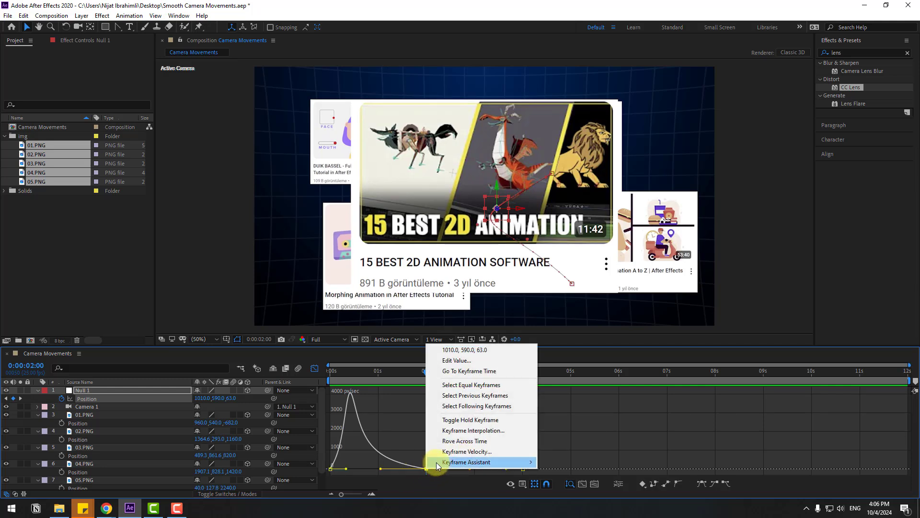
left_click(484, 451)
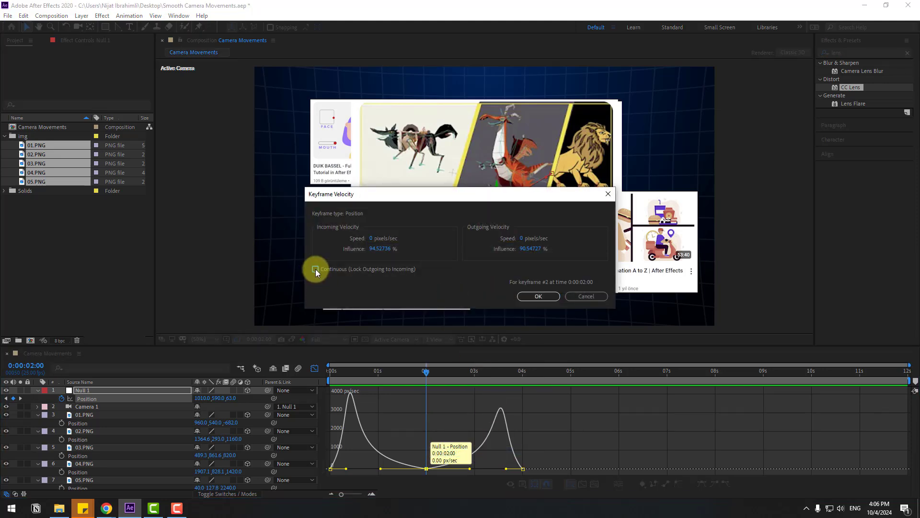
left_click(538, 297)
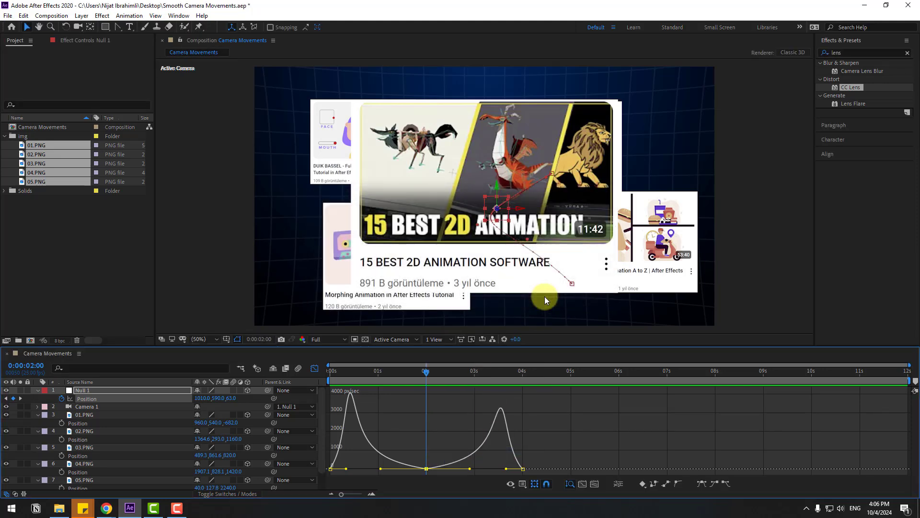
key("space")
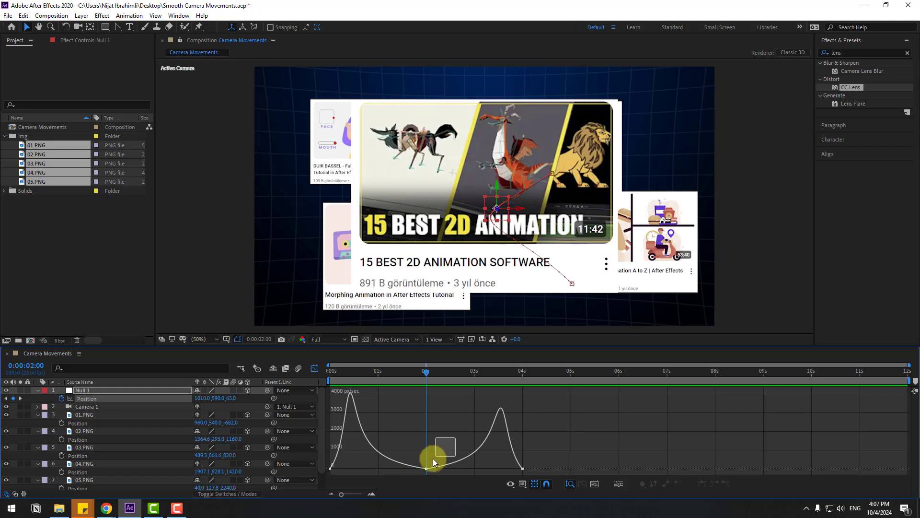
Stretch the 2-second keyframe's easing influence to about 94.53% after previewing the curve.
mouse_move(433, 459)
left_mouse_down()
mouse_move(420, 470)
mouse_move(426, 465)
left_mouse_up()
key("space")
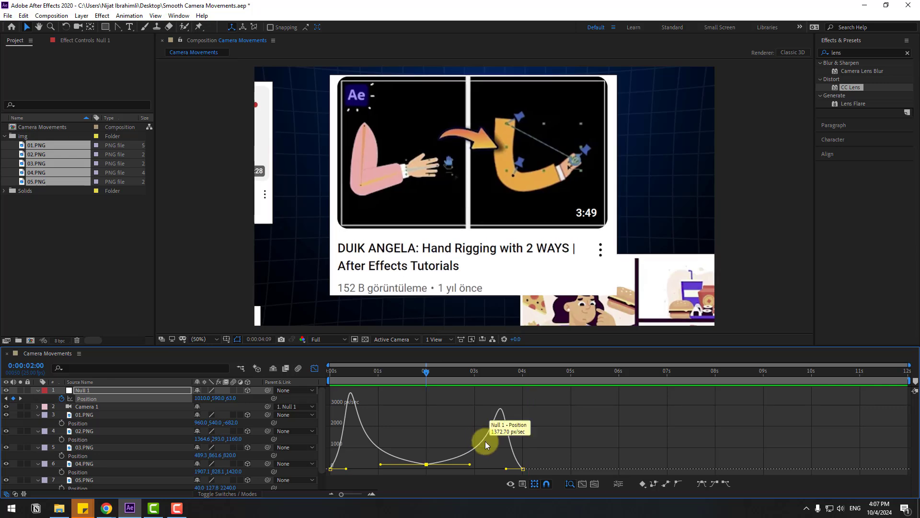
key("space")
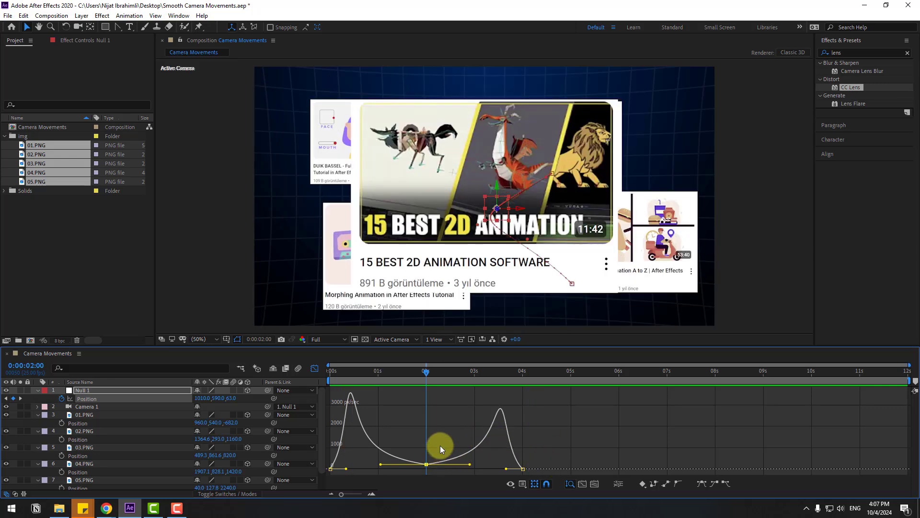
left_click_drag(469, 465, 473, 466)
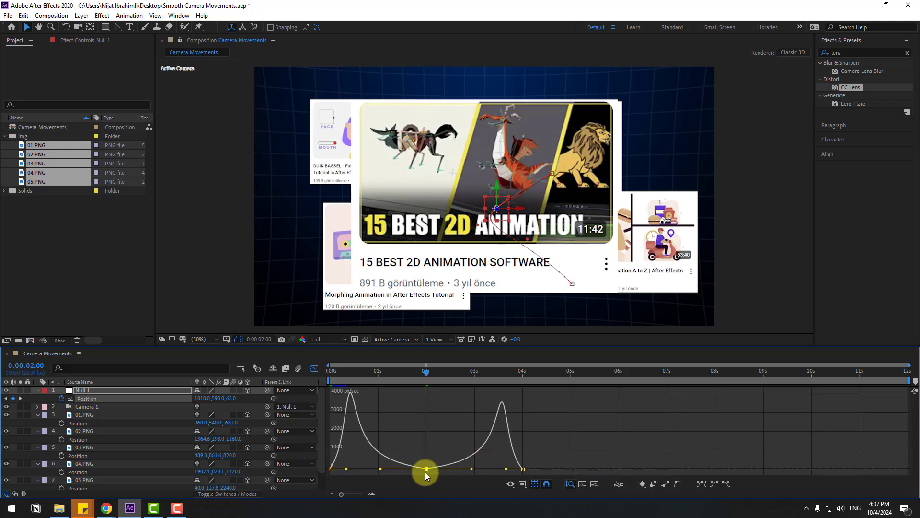
Set the 2s keyframe's continuous speed to 150 px/sec, then slightly narrow its influence.
right_click(426, 468)
left_click(479, 450)
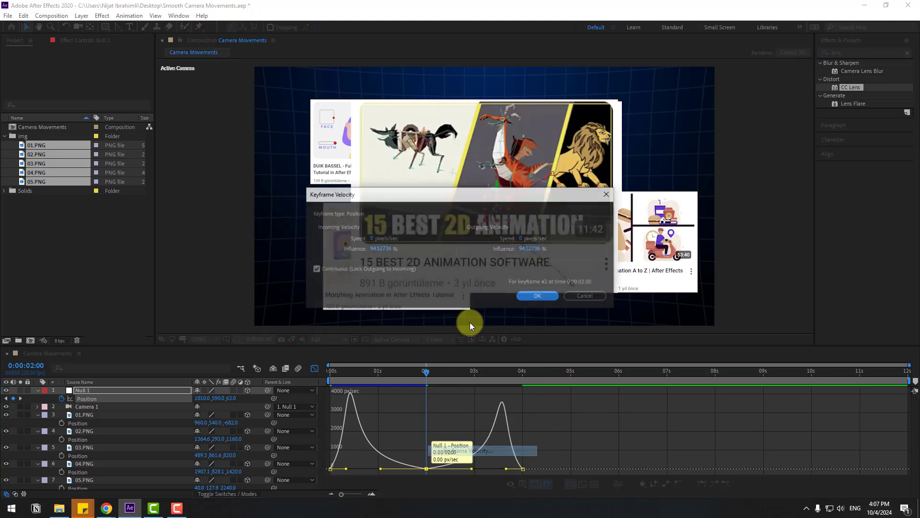
left_click(375, 238)
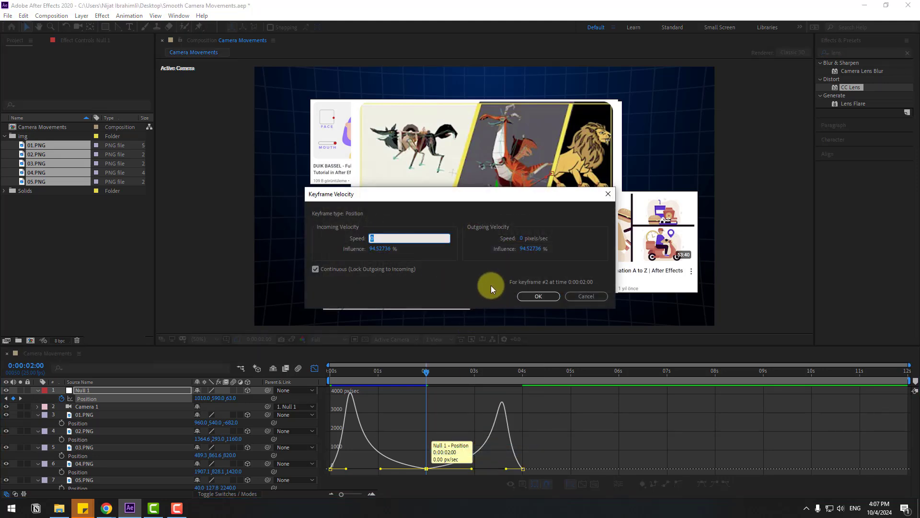
type("150")
left_click(547, 295)
key("space")
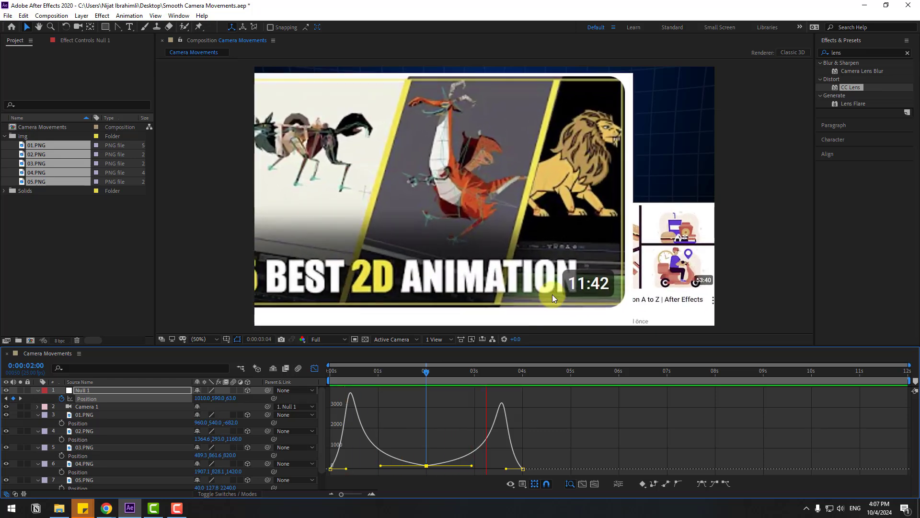
key("space")
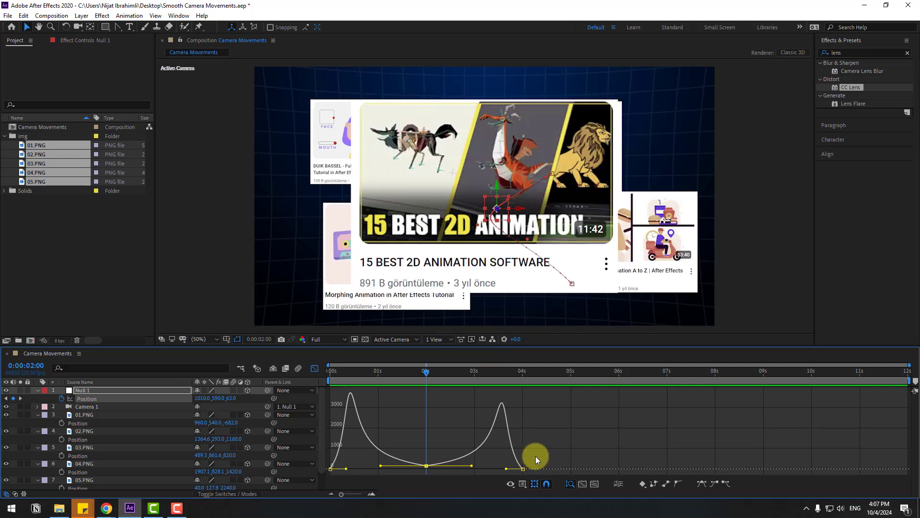
left_click_drag(500, 469, 497, 470)
key("space")
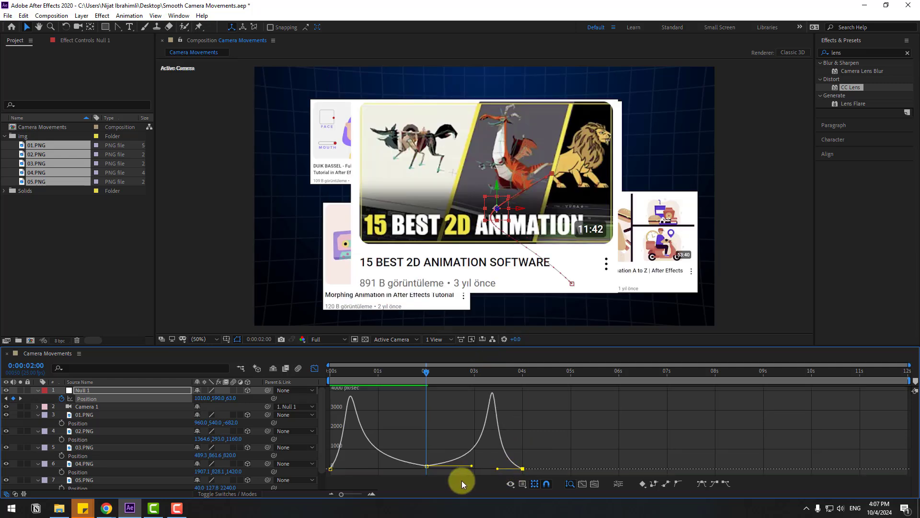
Hide the Graph Editor and retime the last Position keyframe so the move ends near 3:10.
left_click(314, 368)
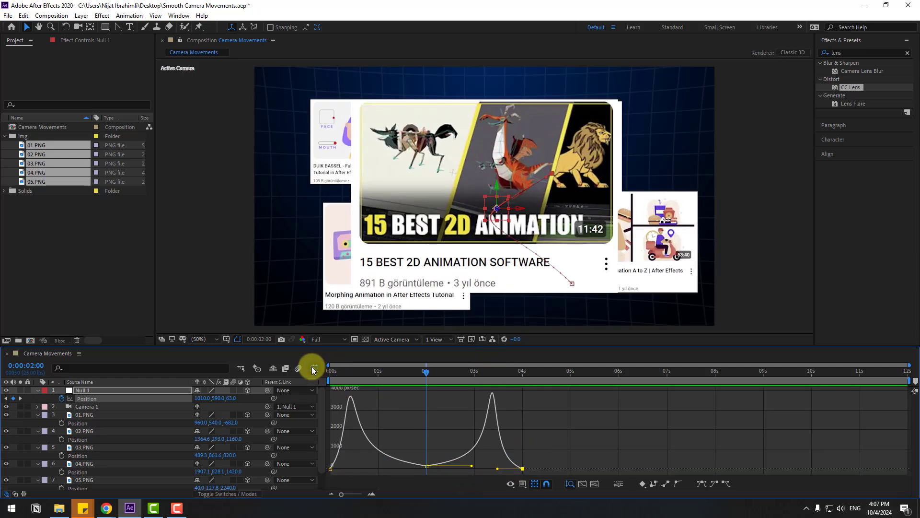
left_click(380, 371)
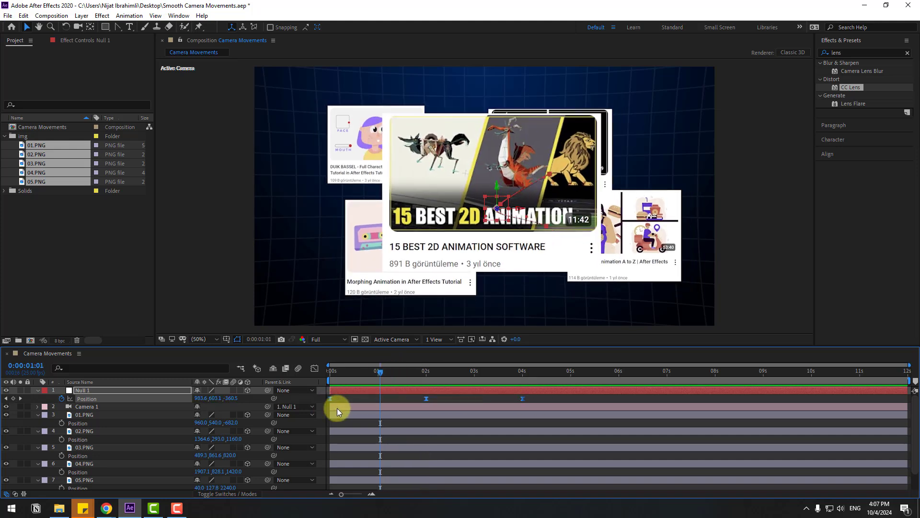
left_click_drag(522, 398, 495, 398)
key("space")
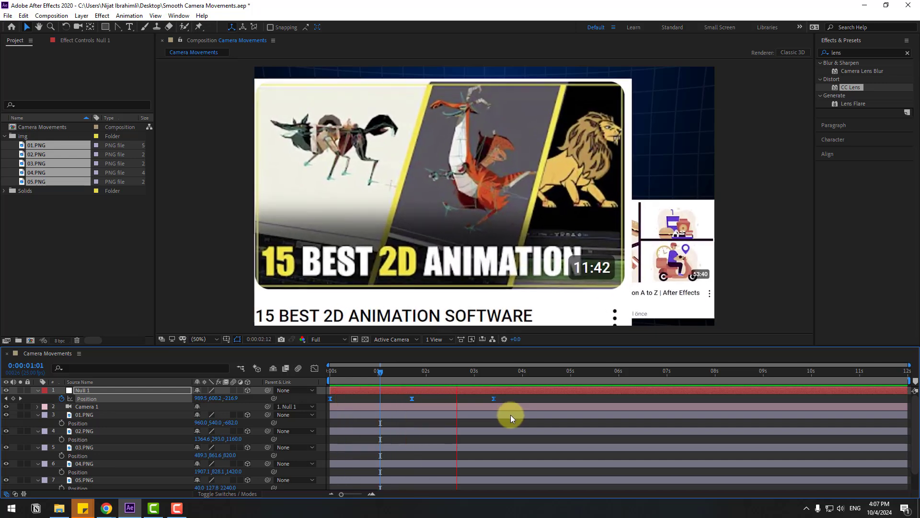
Add a 5-second Null 1 Position keyframe at 140, 175, 2933 framing the DUIK BASSEL card.
left_click(494, 373)
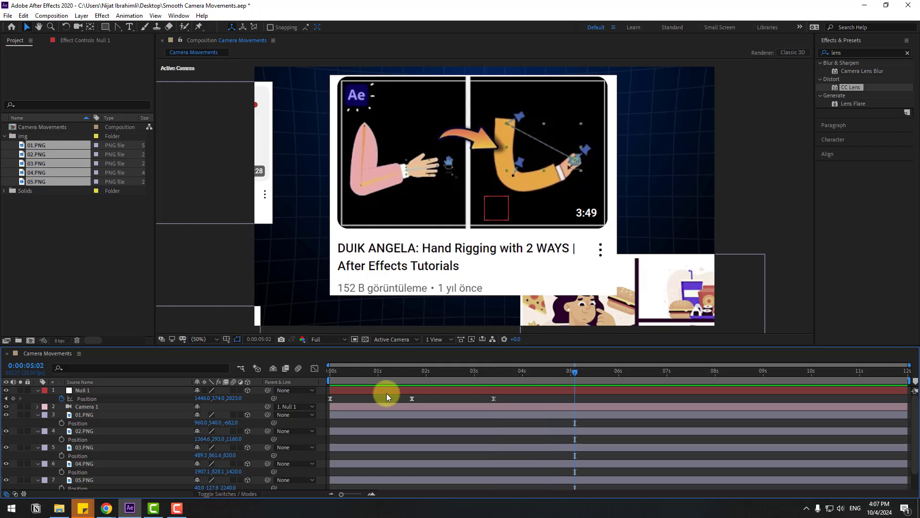
left_click_drag(196, 398, 148, 394)
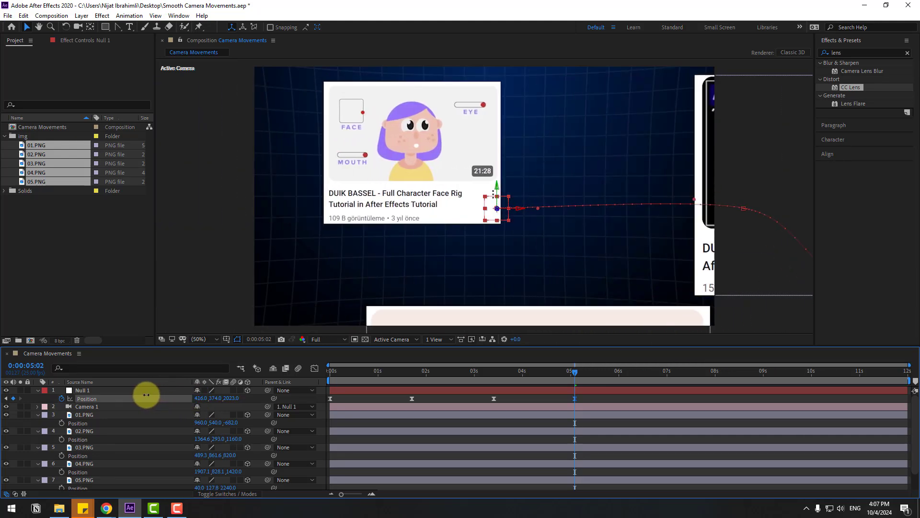
left_click_drag(220, 397, 106, 395)
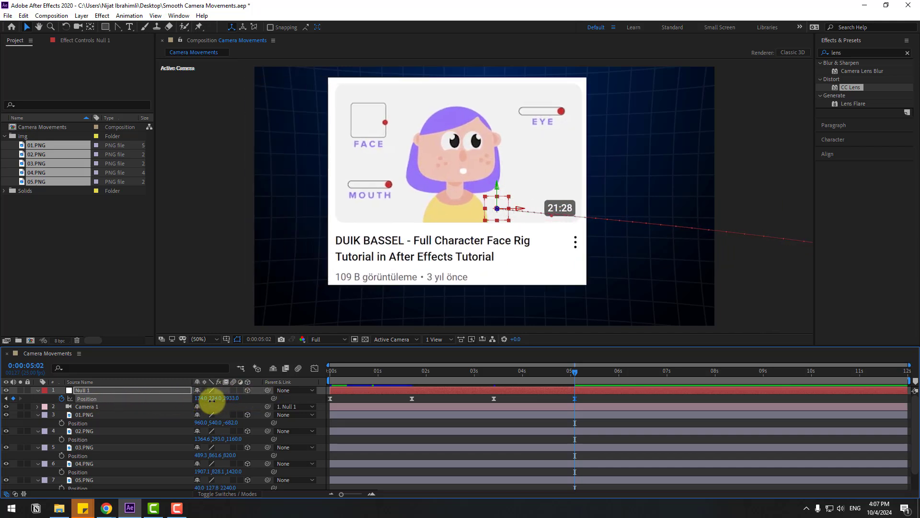
left_click_drag(212, 400, 181, 399)
left_click(593, 393)
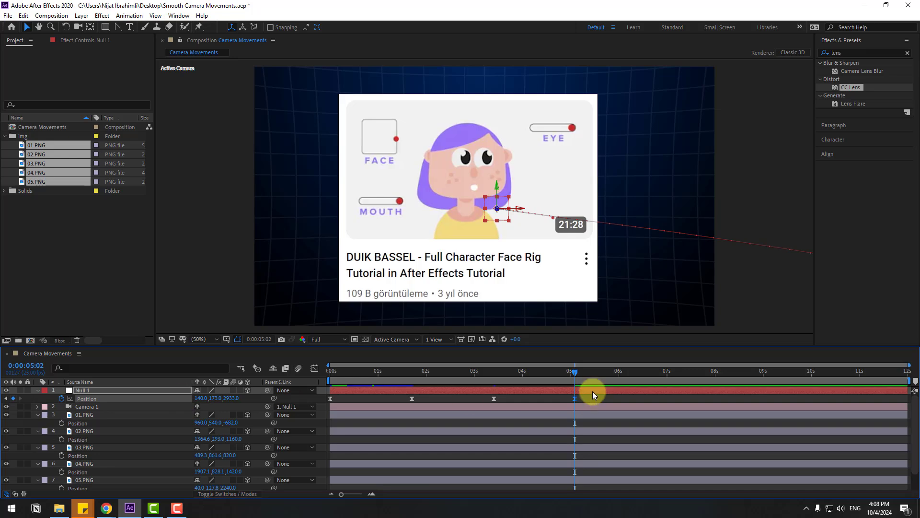
key("space")
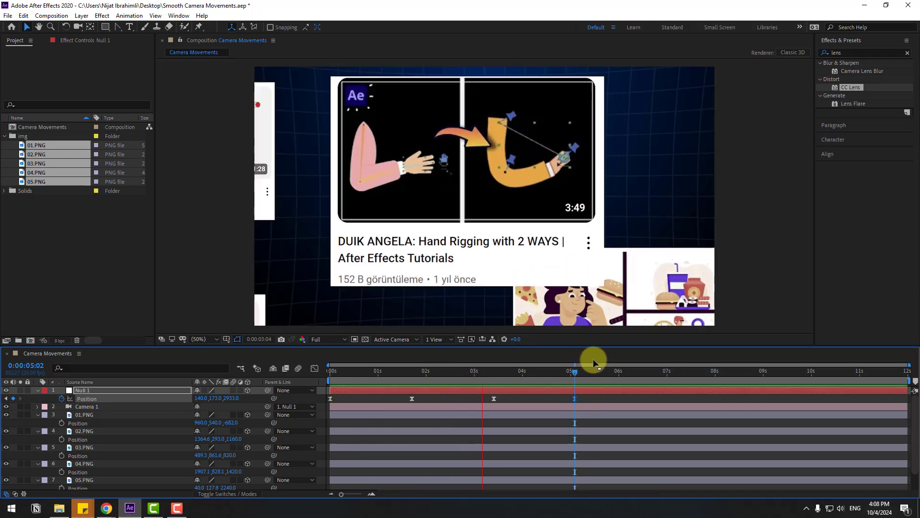
left_click_drag(600, 396, 328, 408)
In the speed graph, select the 3-second Position keyframe and extend its easing influence.
left_click(315, 369)
left_click(485, 371)
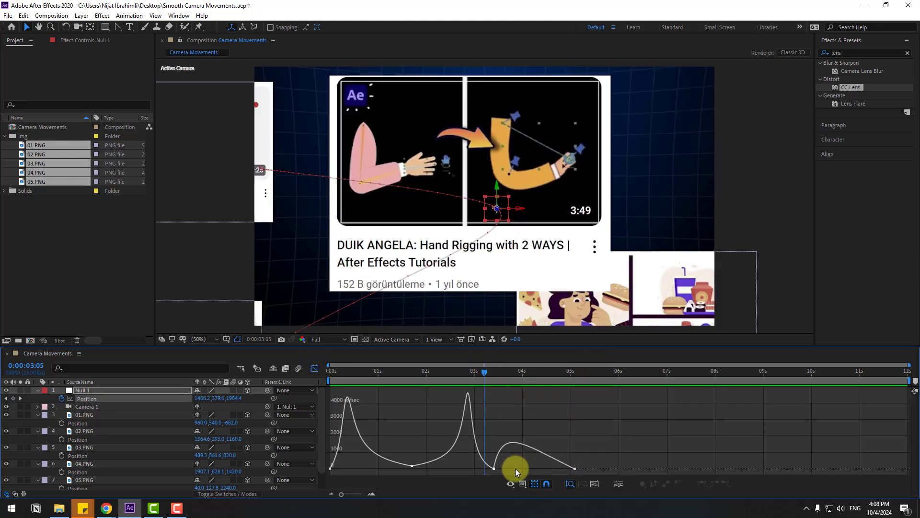
left_click(494, 468)
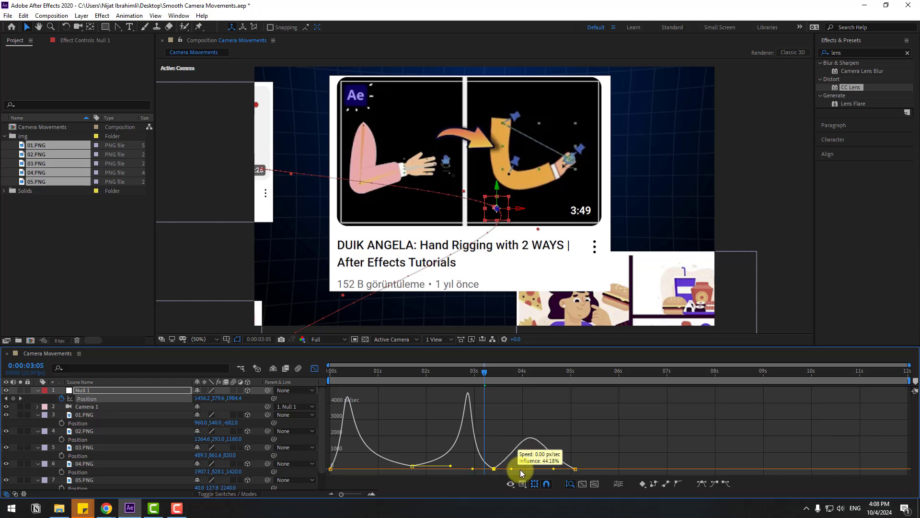
left_click_drag(521, 470, 526, 468)
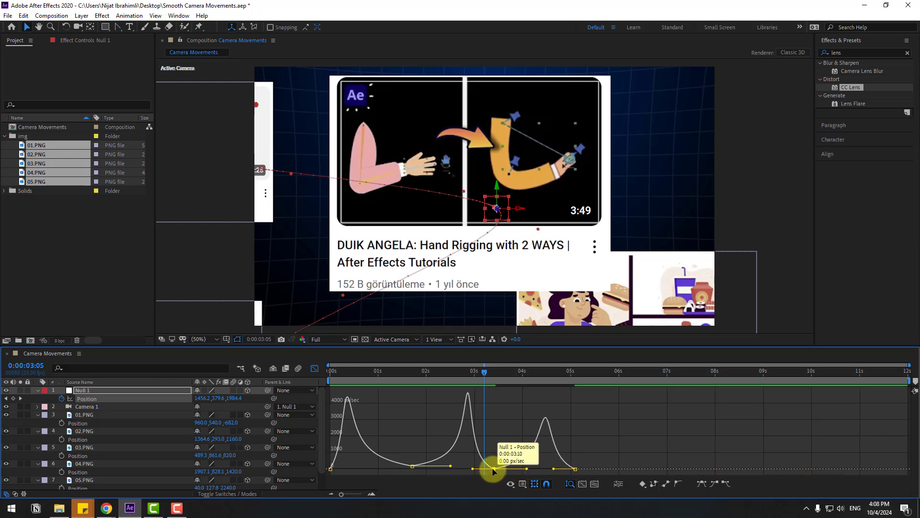
Give the 3:10 keyframe a continuous 100 pixels/sec speed and scrub to check the move.
right_click(494, 468)
left_click(538, 447)
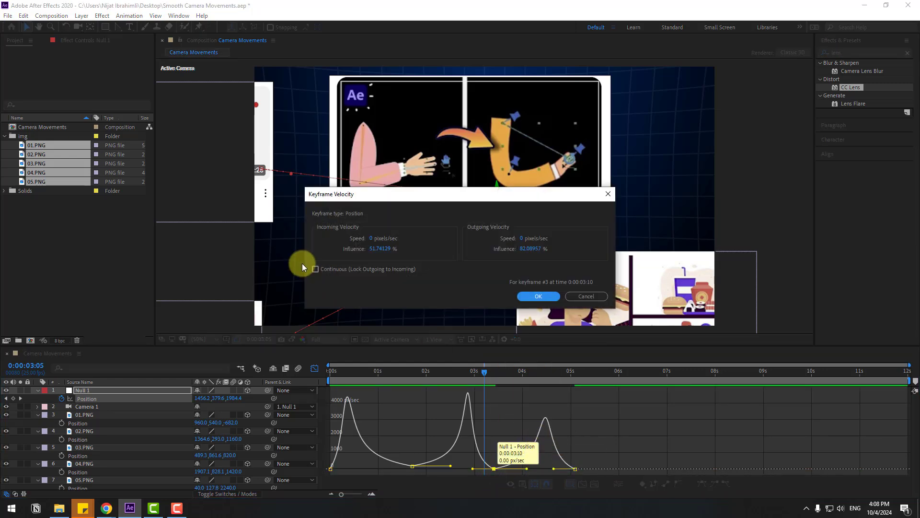
left_click(315, 269)
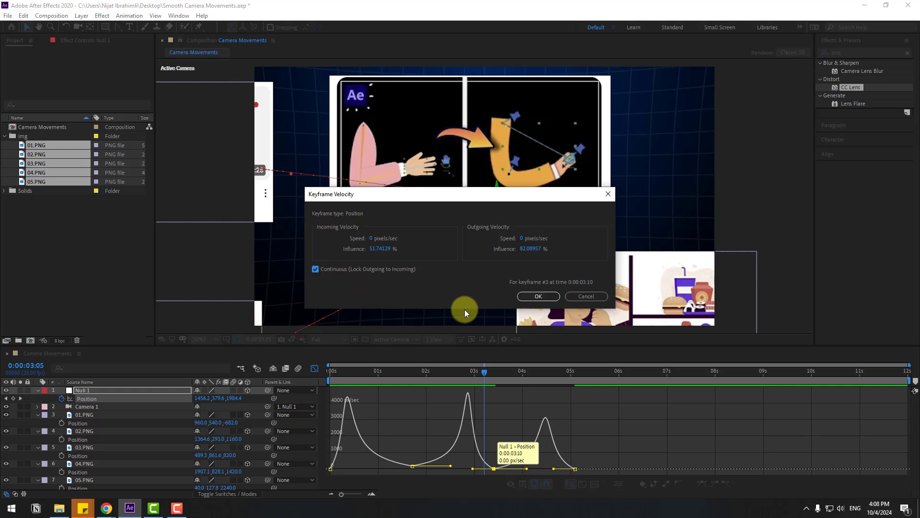
left_click(370, 238)
type("100")
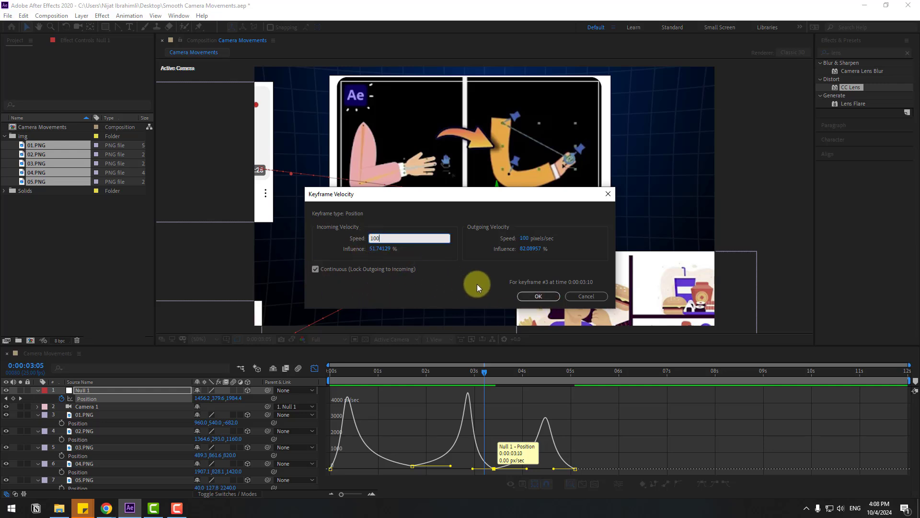
left_click(538, 296)
key("space")
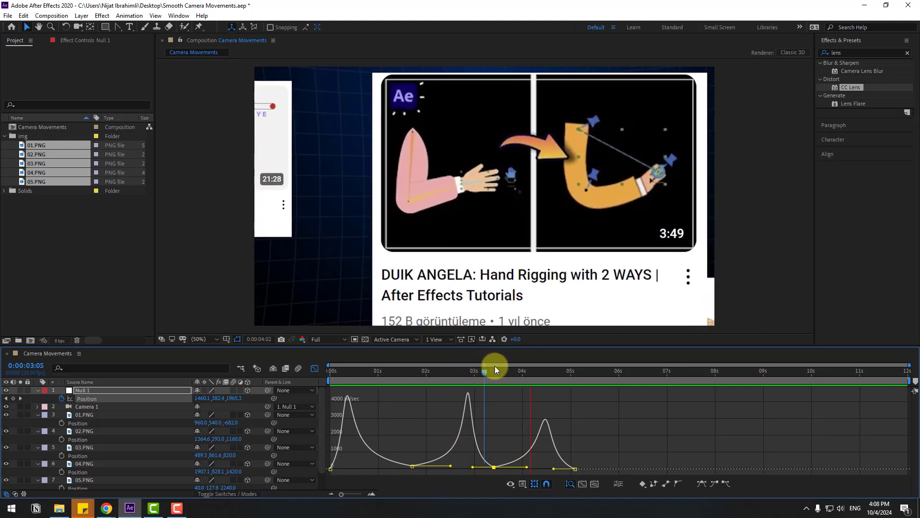
left_click_drag(501, 379, 514, 395)
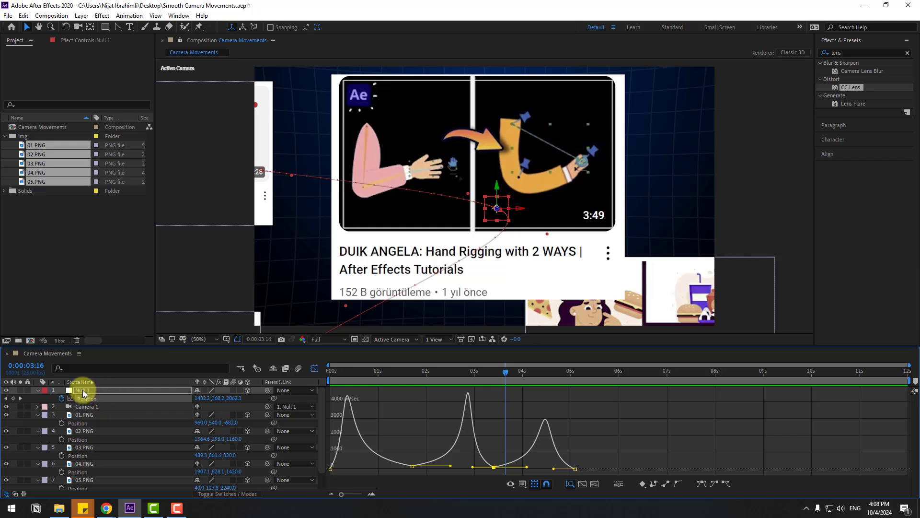
Reposition Null 1 at 3:16 to better frame the DUIK ANGELA card; start the work area near 2.5s.
left_click(119, 27)
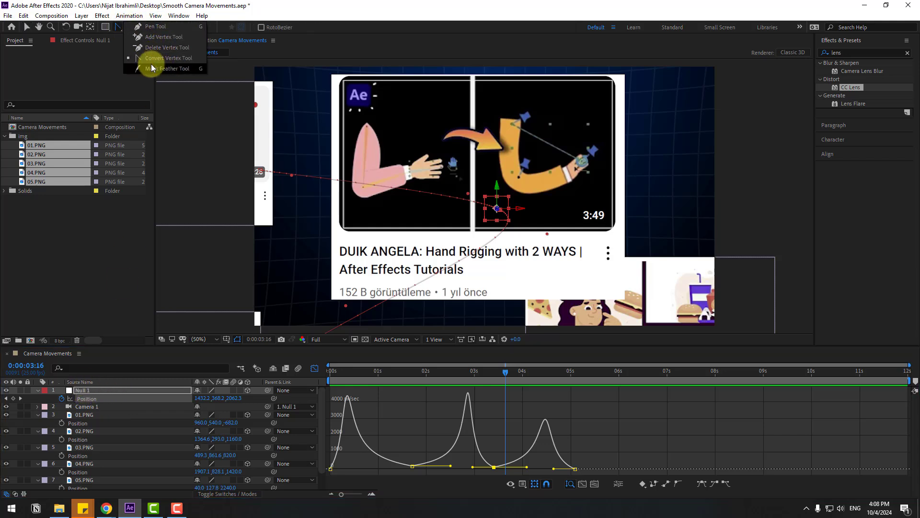
left_click(169, 58)
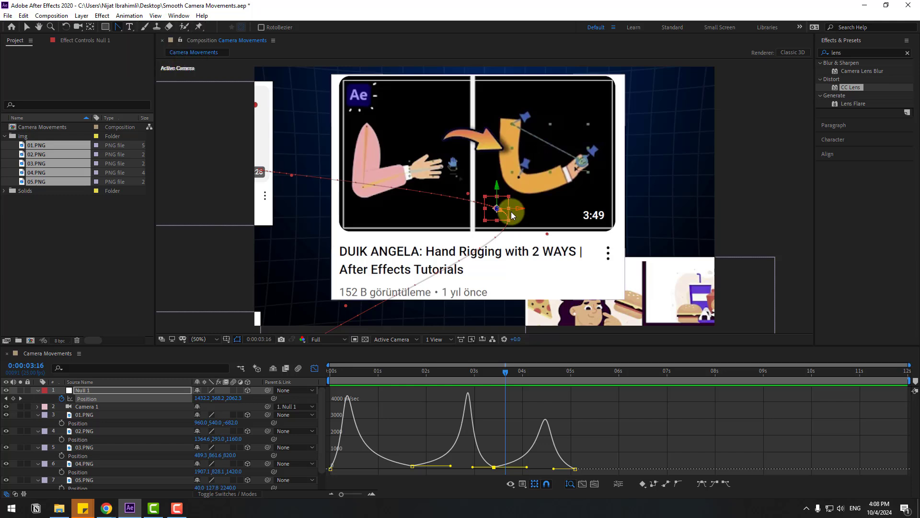
left_click_drag(502, 212, 502, 175)
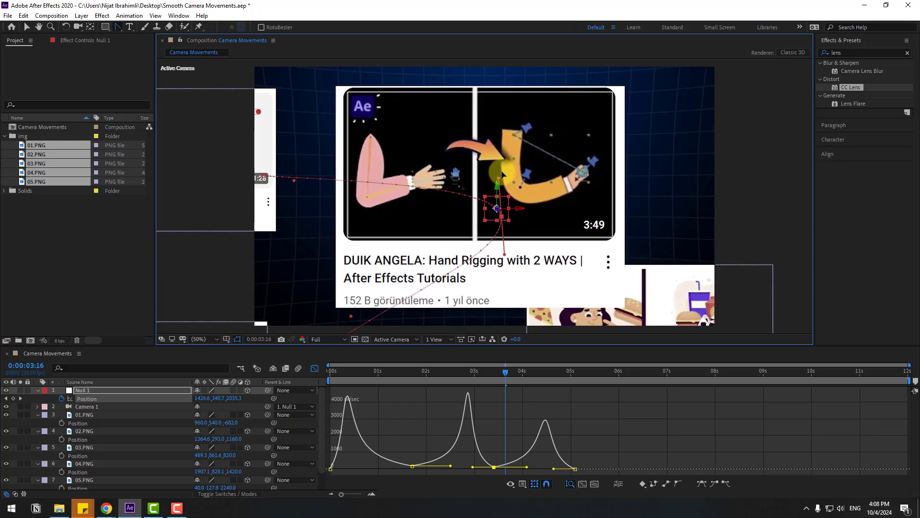
left_click(329, 378)
left_click_drag(326, 381, 465, 389)
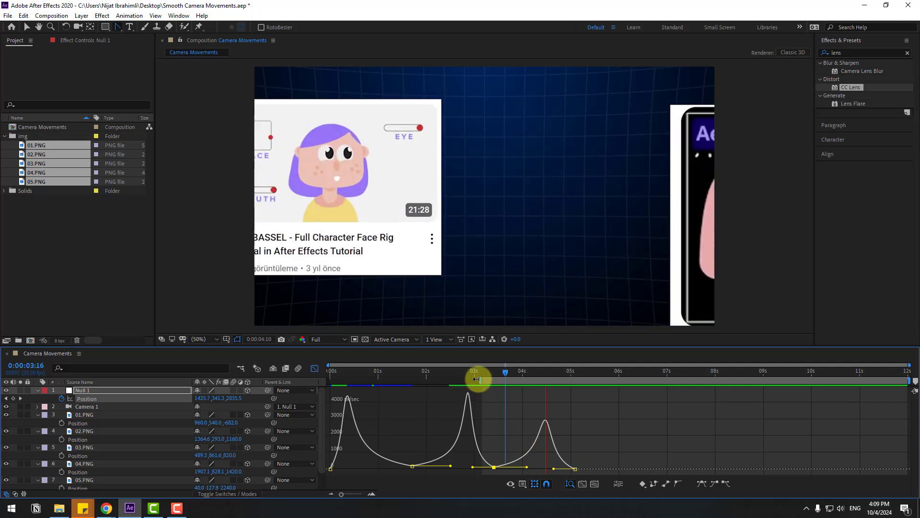
double_click(476, 378)
End the work area at 0:00:05:13 and hide the Graph Editor.
left_click_drag(562, 373, 590, 375)
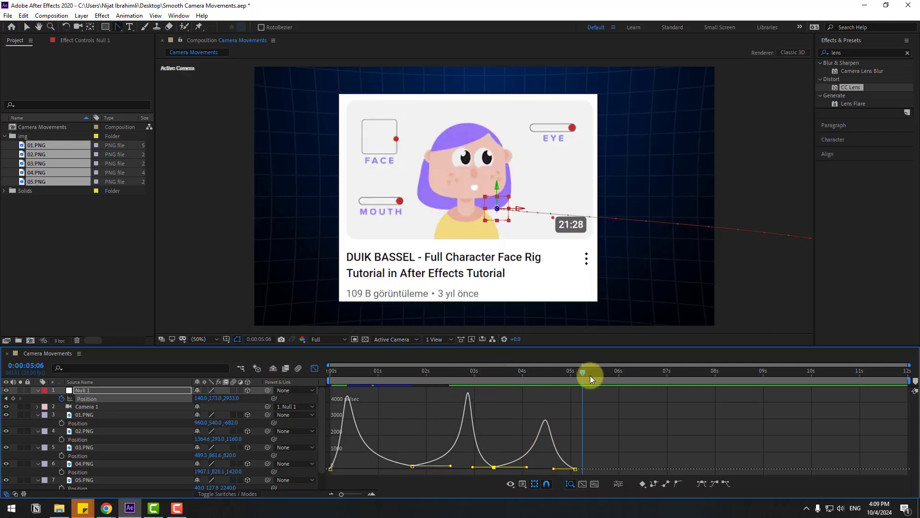
key("n")
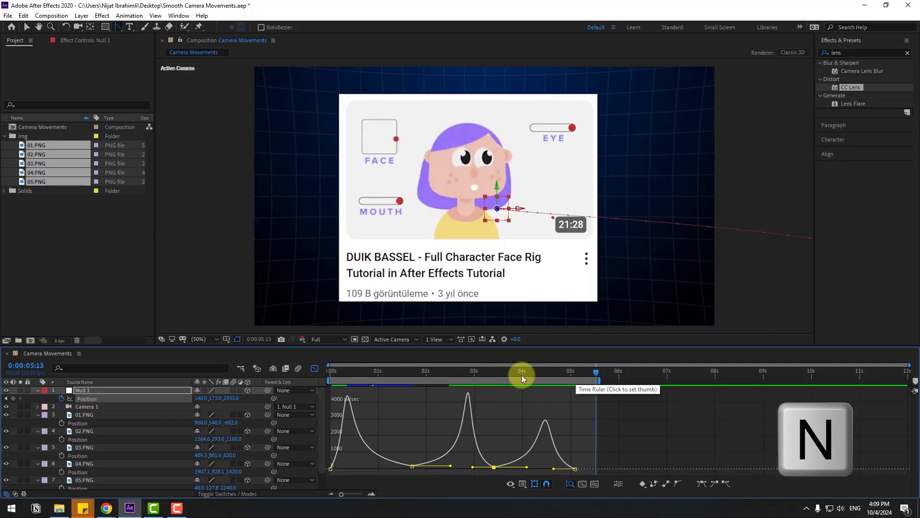
left_click(312, 369)
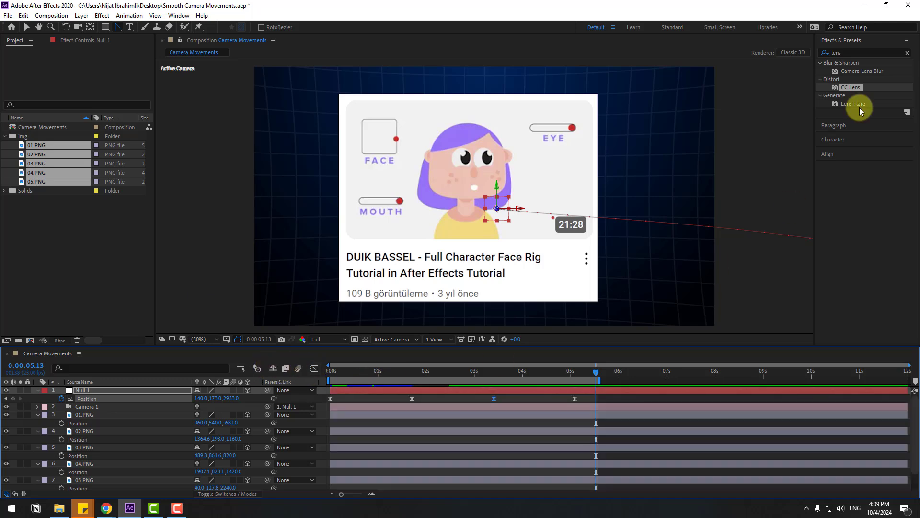
Apply the Wiggle - position preset to 01.PNG with a Wiggle Amount of 25.
left_click(863, 50)
key("BackSpace")
key("BackSpace")
key("BackSpace")
key("BackSpace")
type("wiggle")
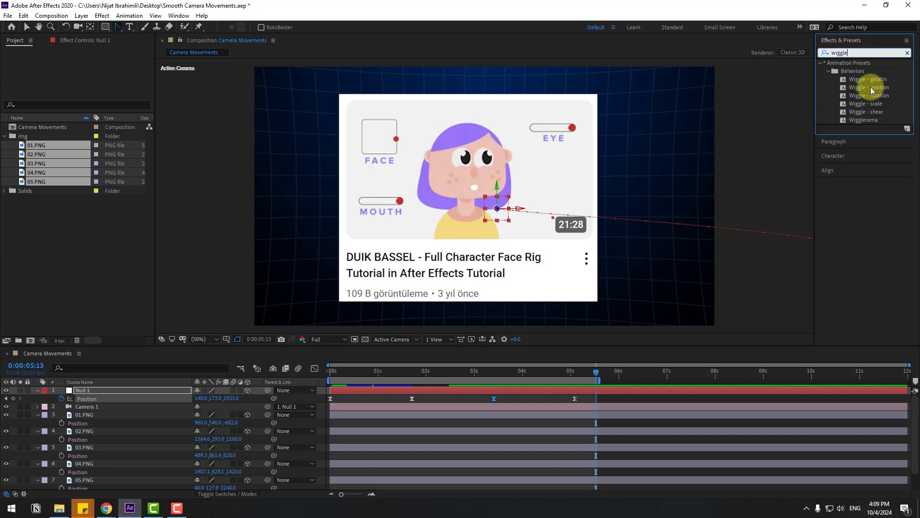
left_click_drag(870, 87, 113, 411)
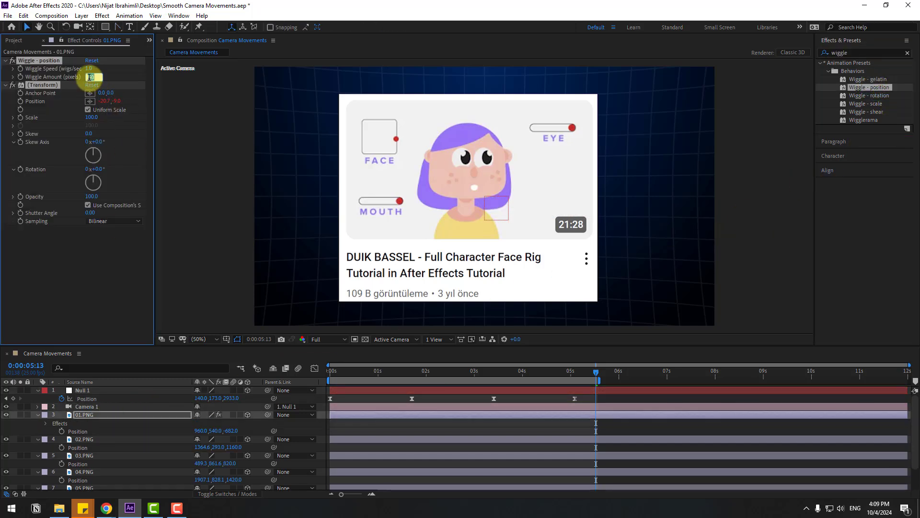
type("25")
key("Return")
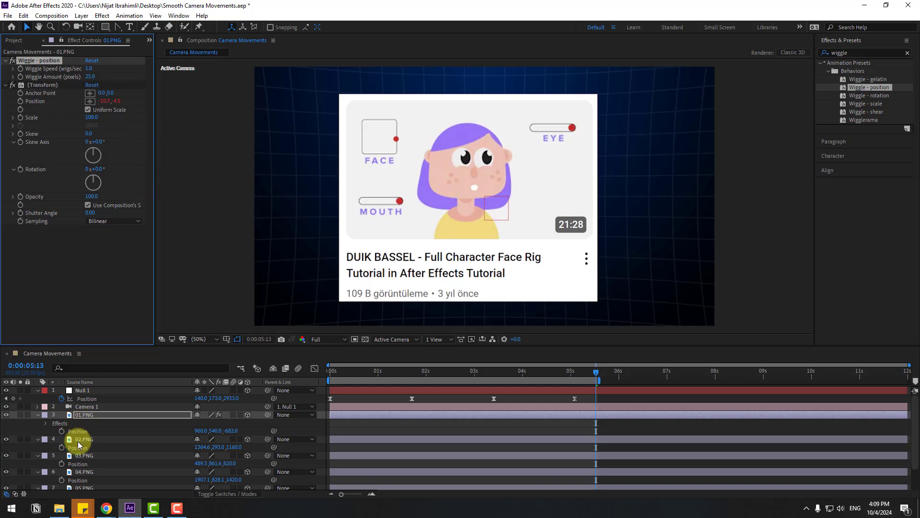
Apply Wiggle - position to 02.PNG through 05.PNG, each with amount 25.
left_click_drag(870, 91, 82, 438)
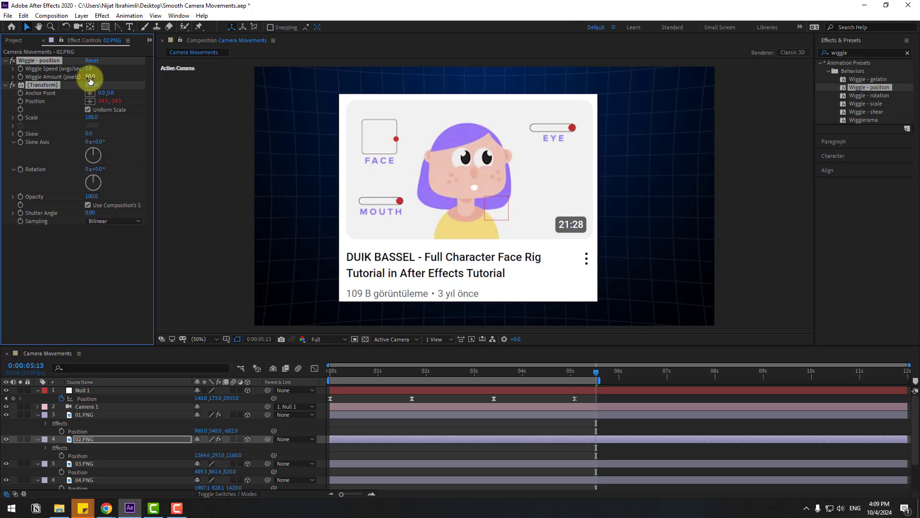
left_click(92, 79)
type("25")
key("Return")
scroll(99, 412, "down", 1)
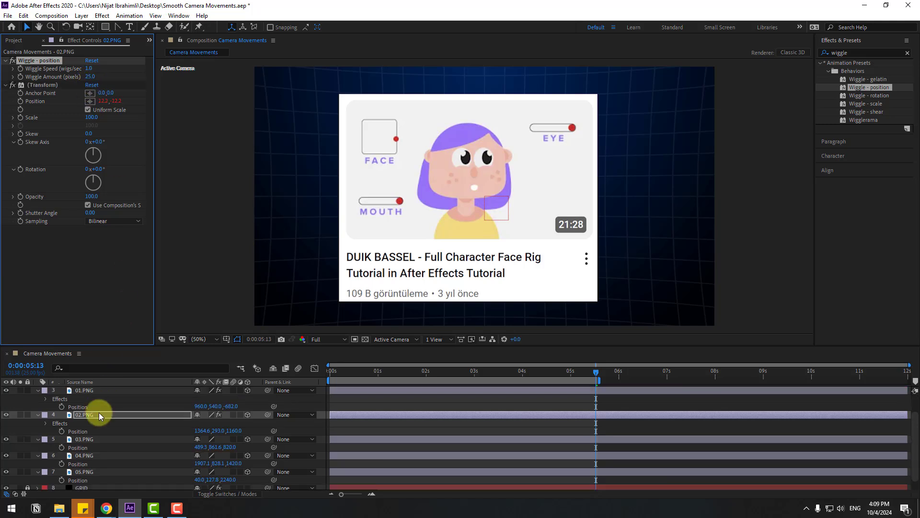
left_click_drag(868, 87, 84, 443)
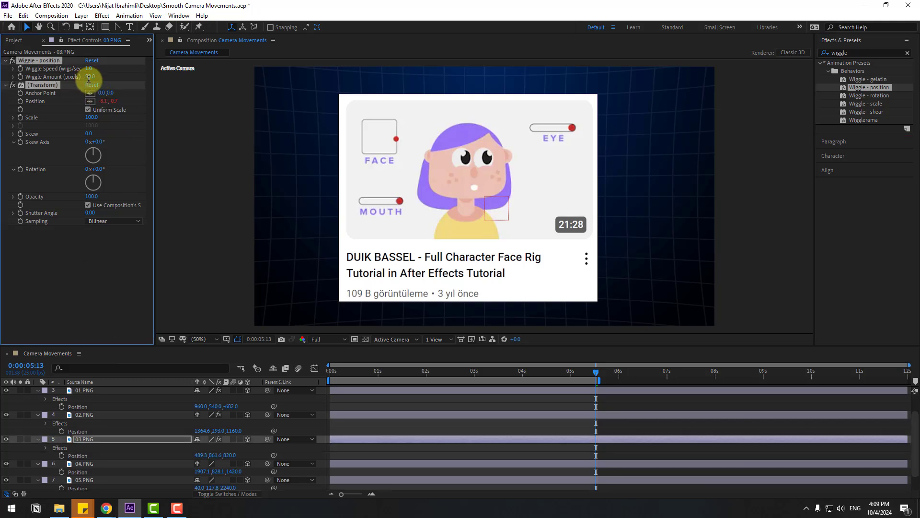
left_click_drag(859, 87, 79, 469)
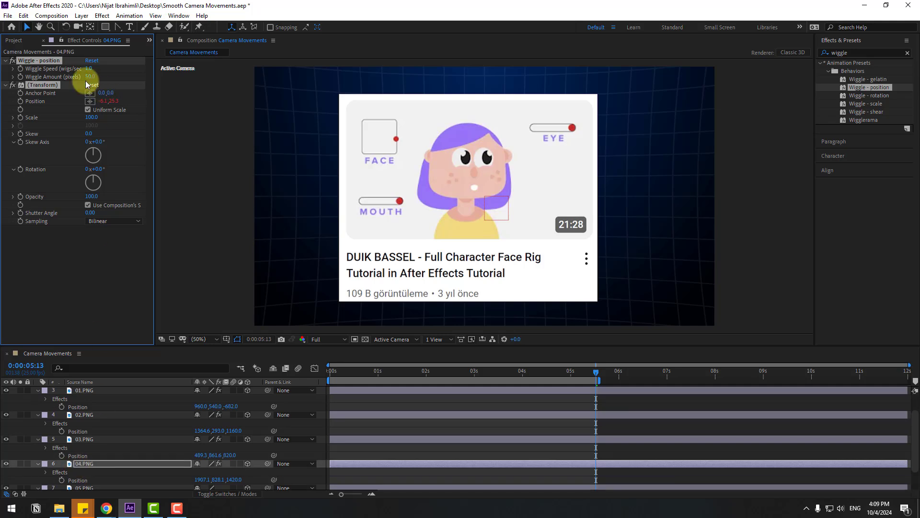
key("Return")
left_click_drag(855, 86, 80, 489)
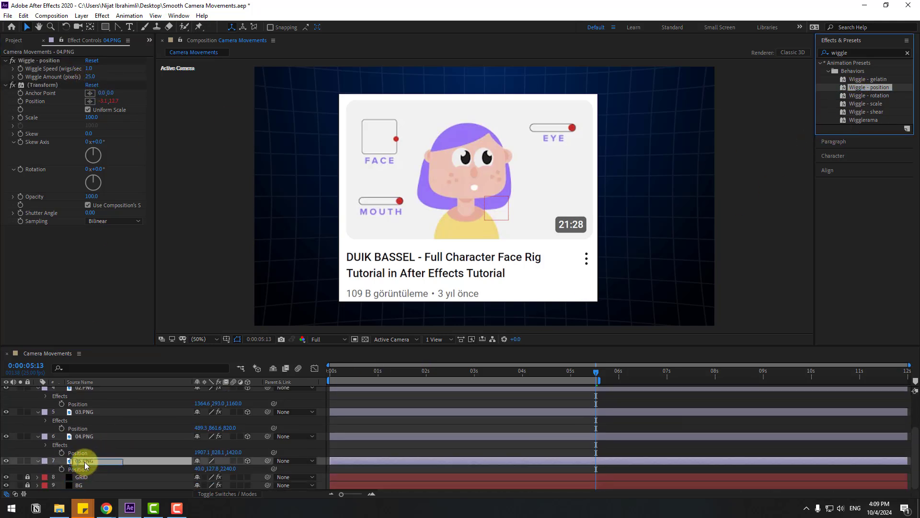
left_click(90, 77)
type("25")
key("Return")
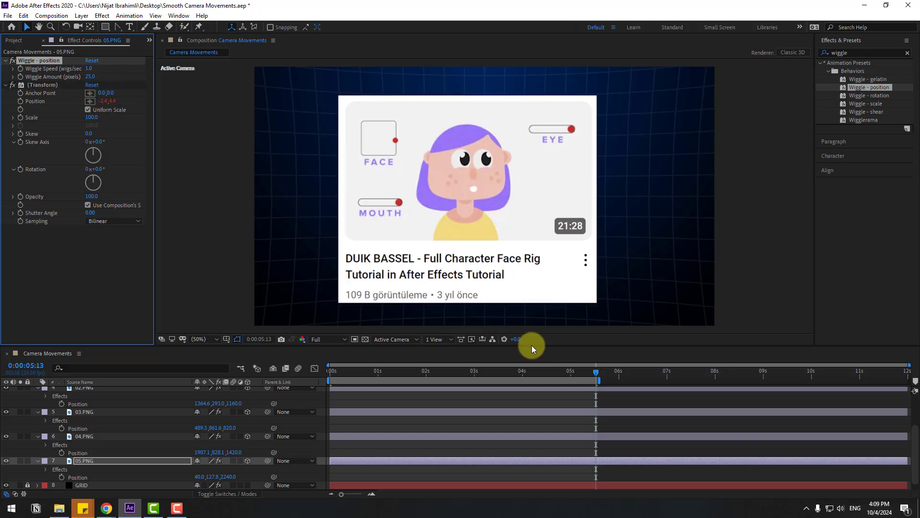
Preview and scrub back through the wiggling cards.
key("space")
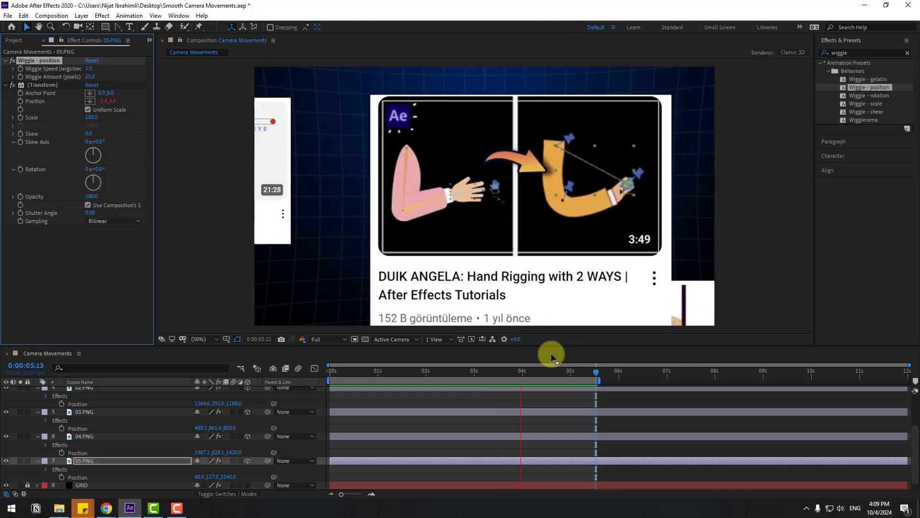
left_click_drag(570, 372, 318, 373)
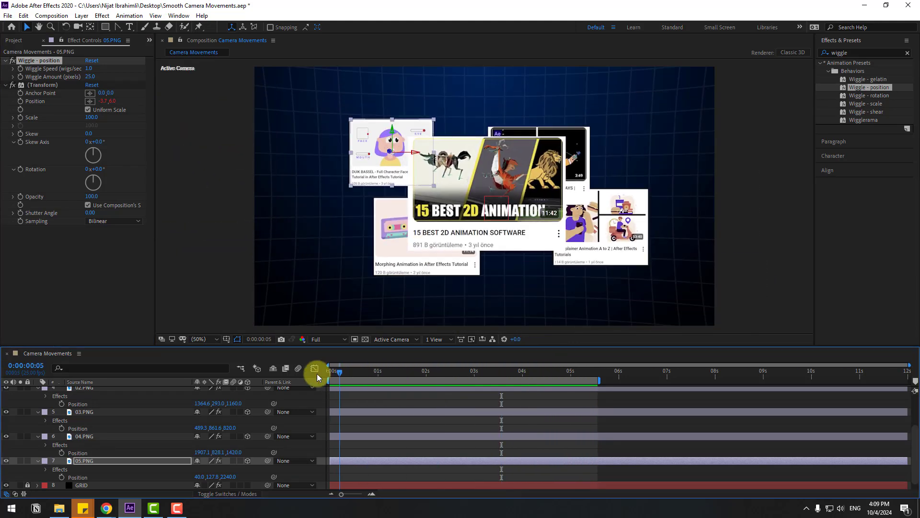
left_click(840, 50)
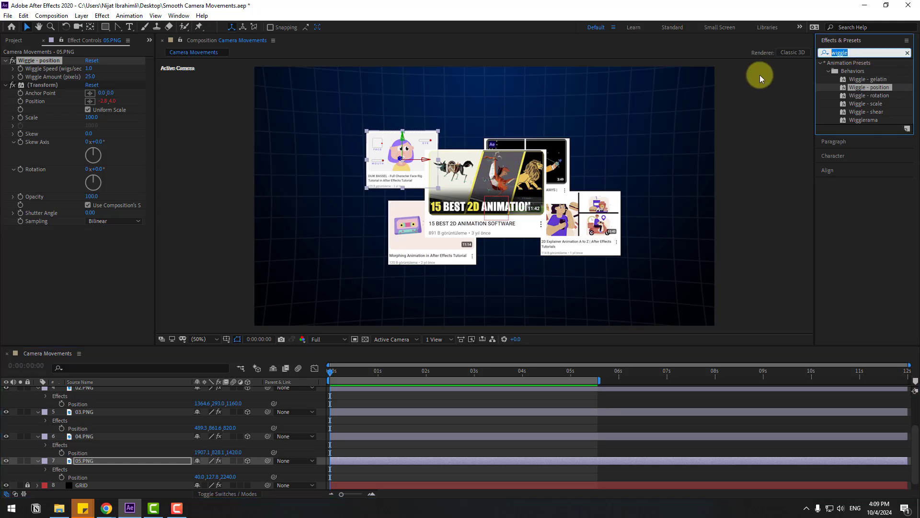
Add a Glow effect to the 15 BEST card and widen its radius to about 207.
type("glow")
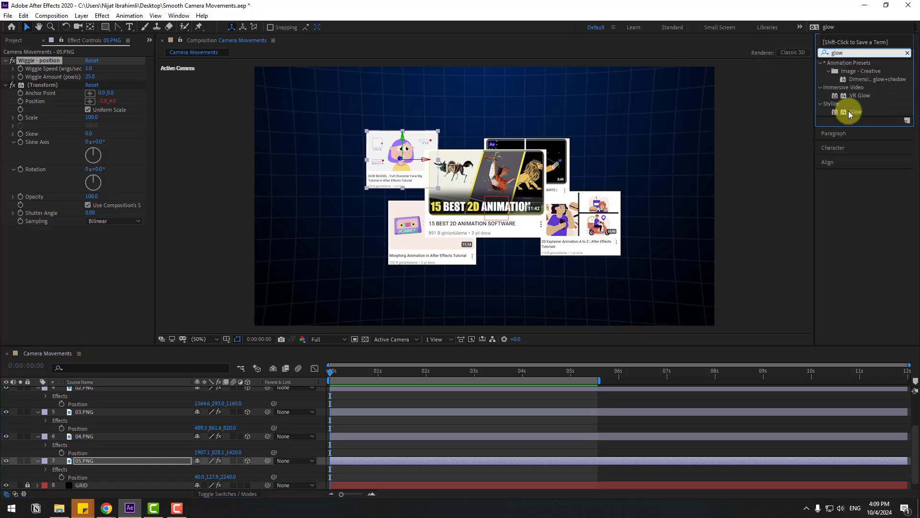
left_click_drag(848, 110, 512, 234)
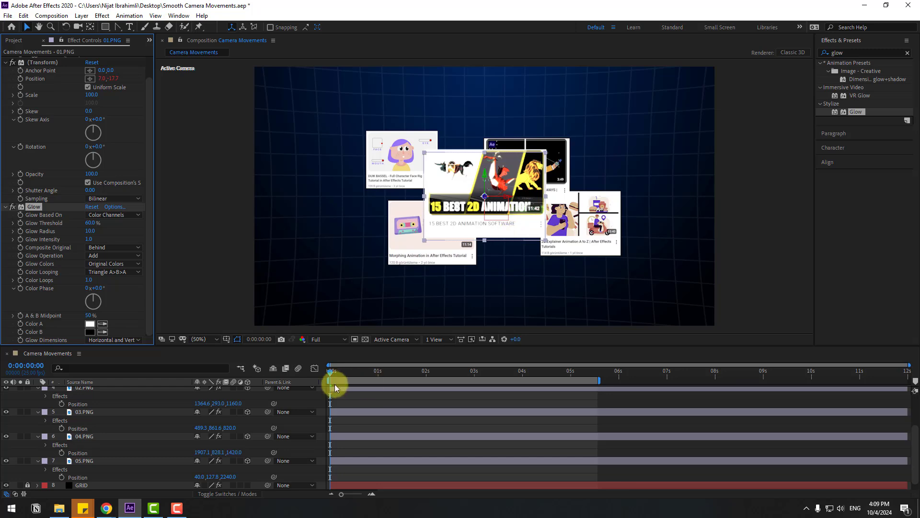
left_click_drag(335, 384, 375, 371)
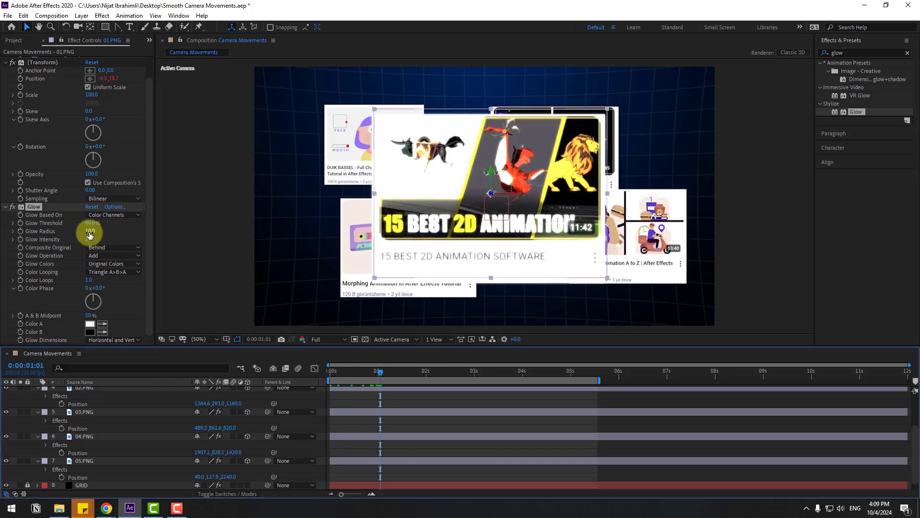
left_click_drag(89, 235, 162, 218)
left_click_drag(88, 232, 119, 225)
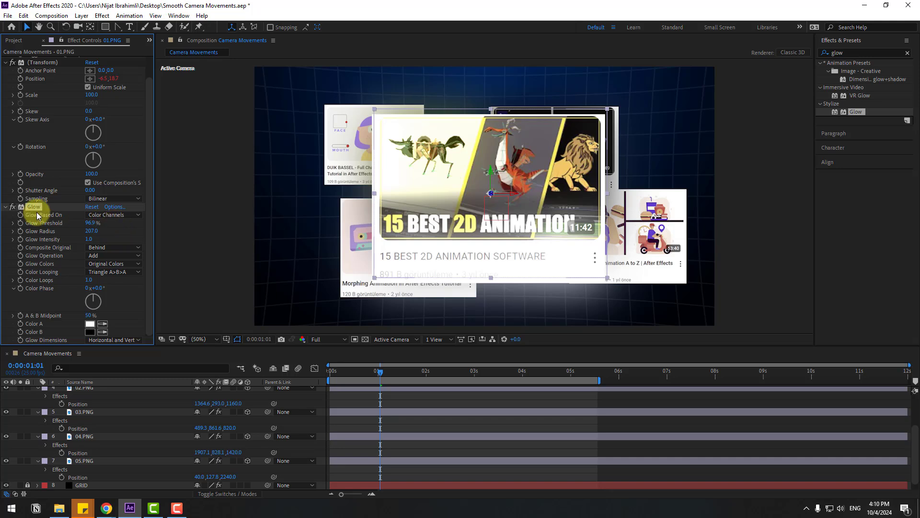
Paste the Glow onto 02.PNG through 05.PNG, collapse and deselect the layers, then preview.
left_click(78, 464)
scroll(103, 452, "up", 2)
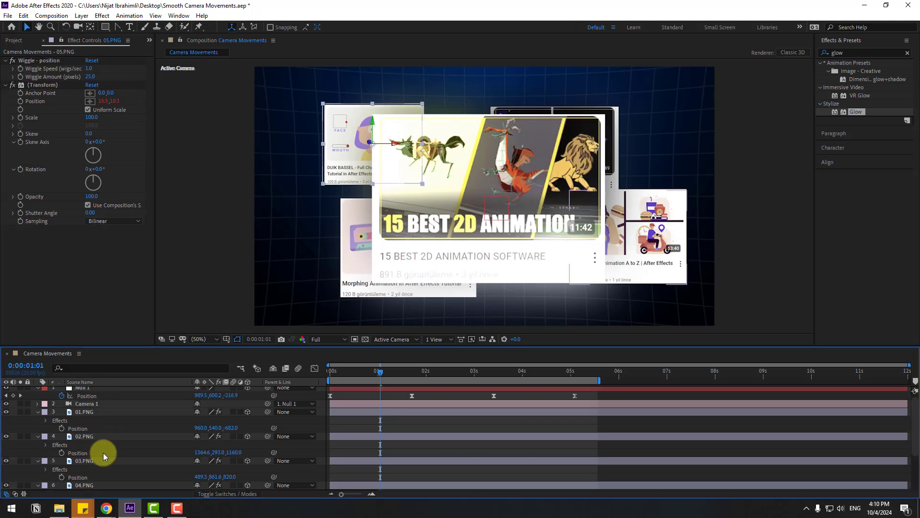
left_click(85, 436, "shift")
key("ctrl+v")
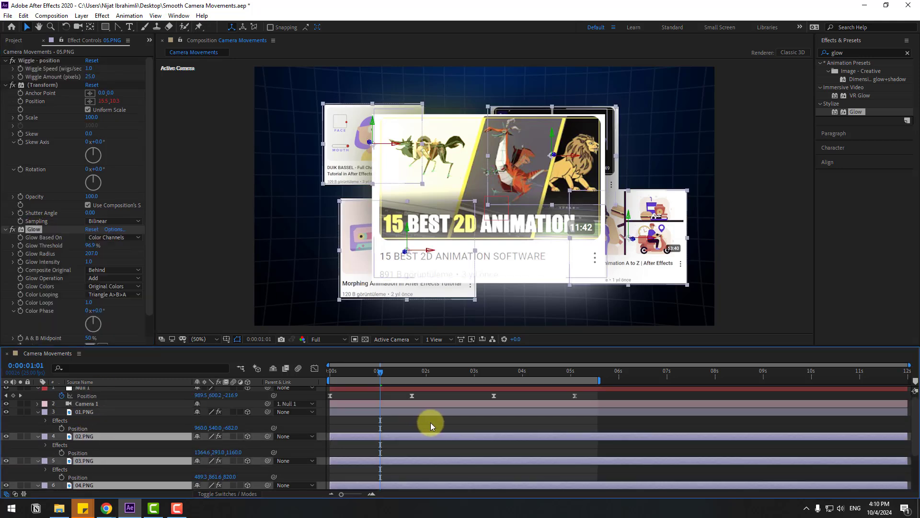
left_click(38, 413)
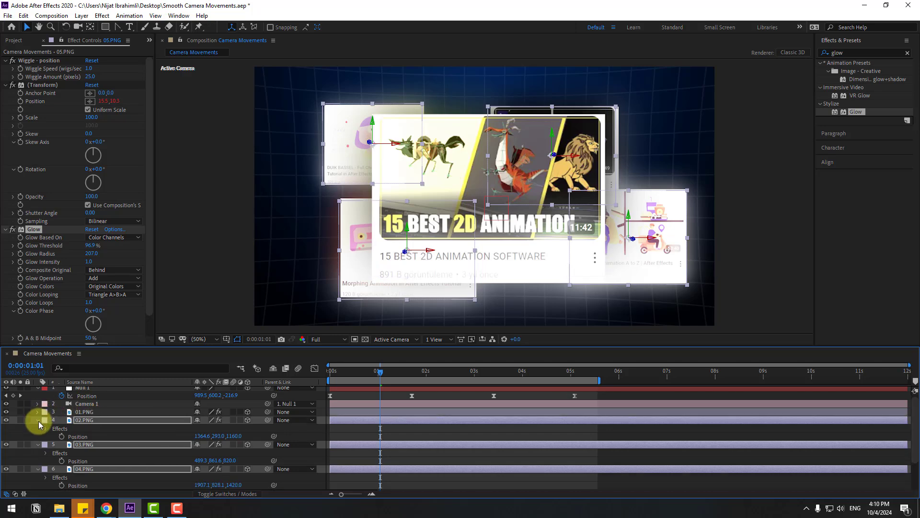
left_click(38, 421)
left_click(137, 483)
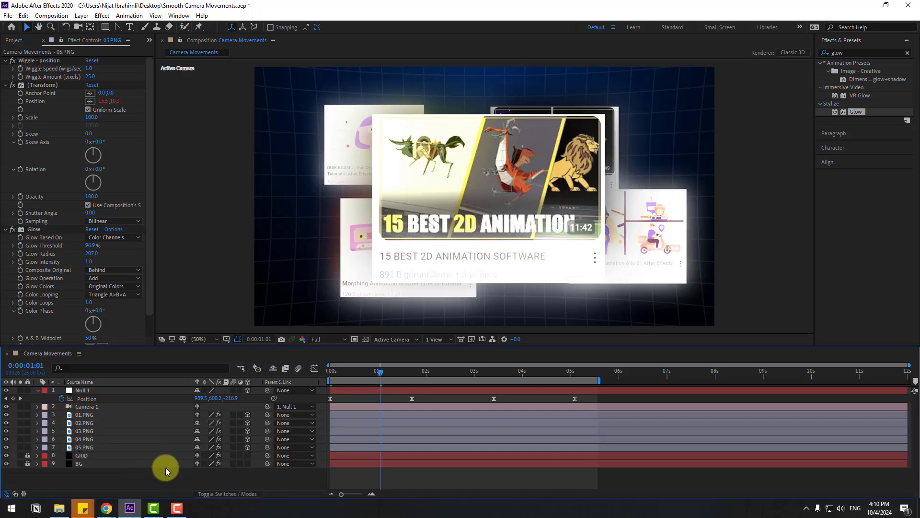
key("space")
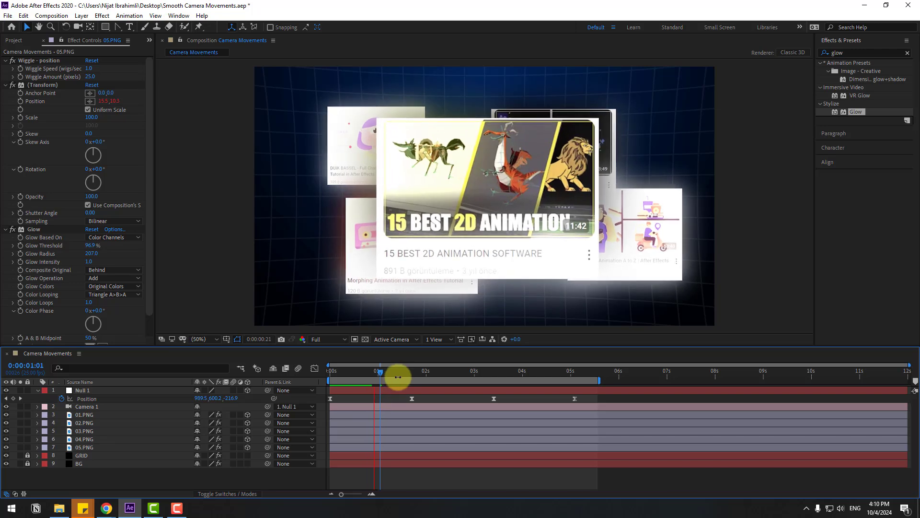
Set the viewer resolution to Quarter and return the playhead to the start.
left_click(331, 339)
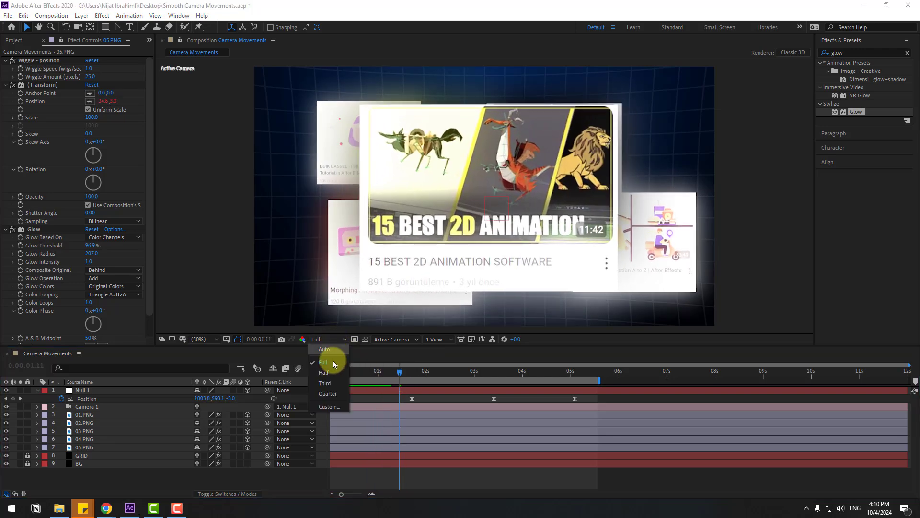
left_click(327, 393)
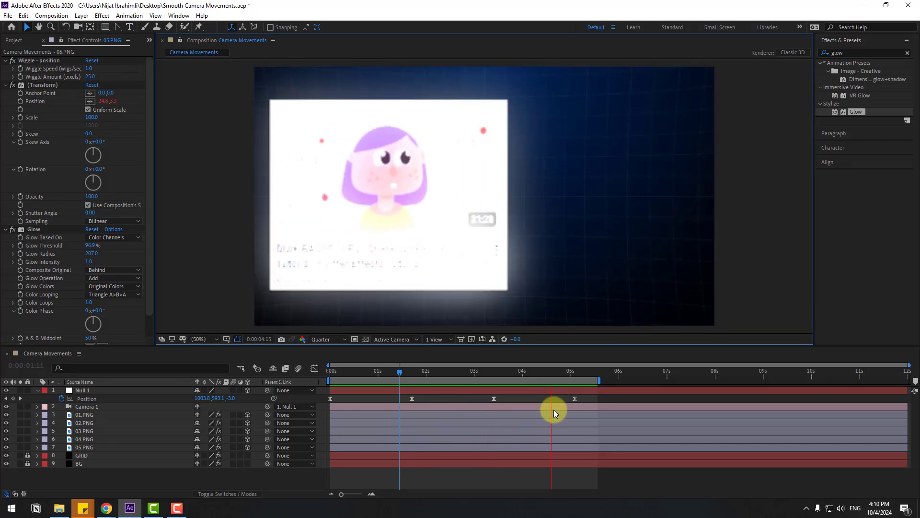
left_click(548, 373)
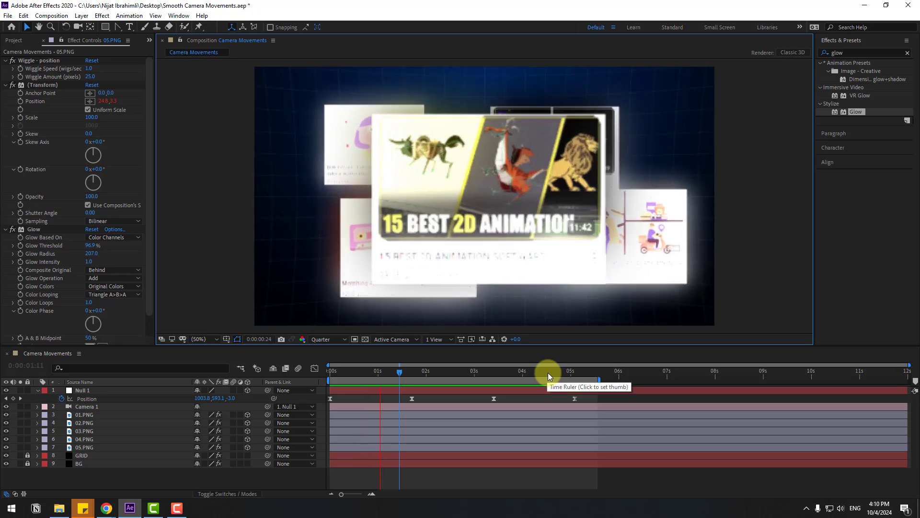
left_click_drag(505, 374, 240, 390)
Turn on Depth of Field in Camera 1's Camera Options.
left_click(93, 406)
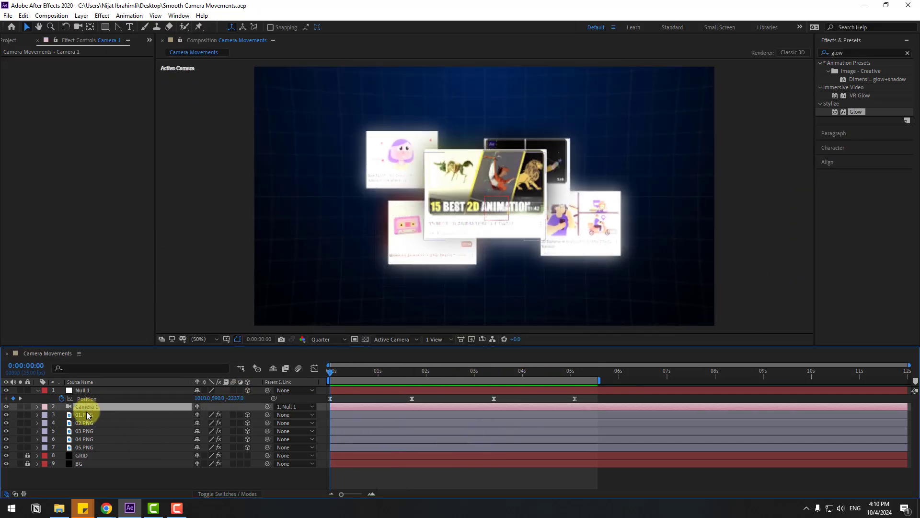
left_click(37, 407)
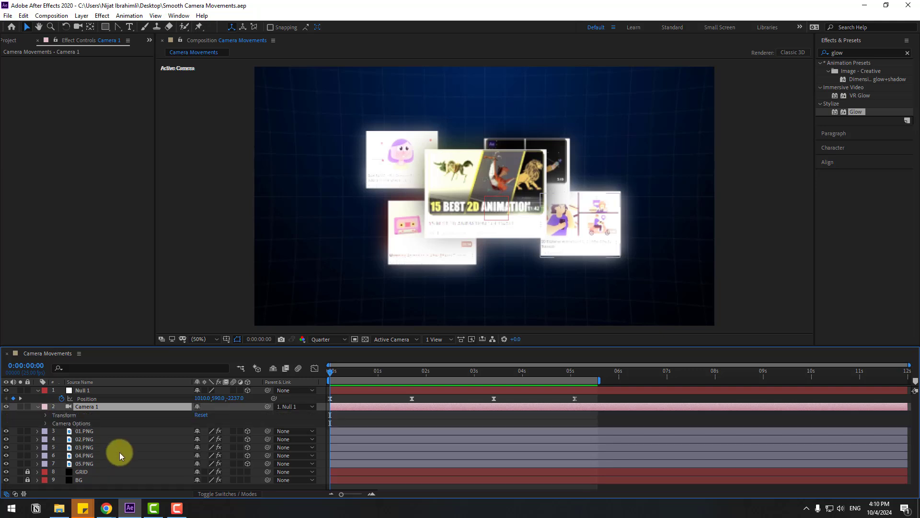
left_click(46, 423)
scroll(45, 424, "down", 2)
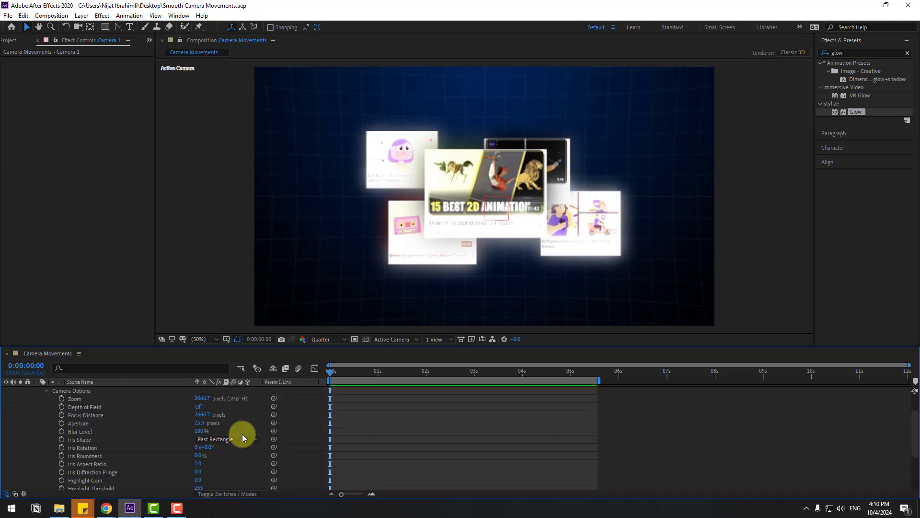
scroll(90, 450, "up", 2)
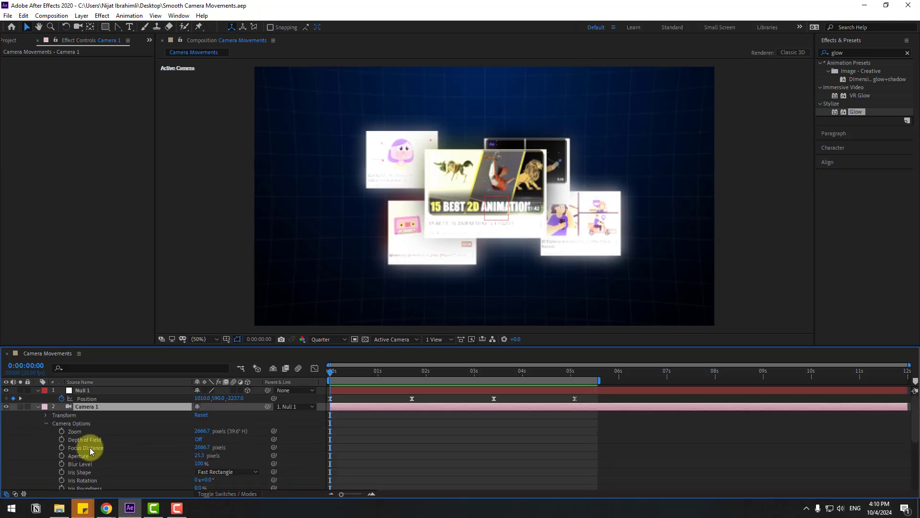
left_click(199, 439)
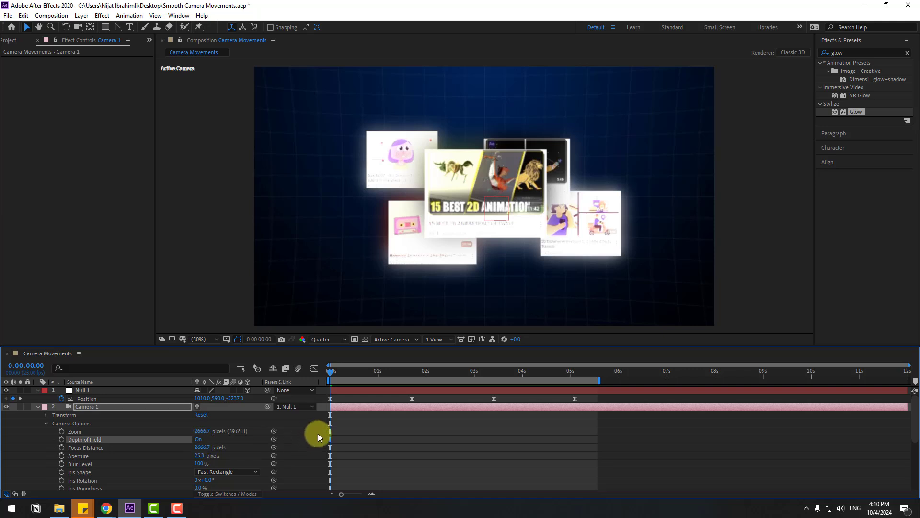
Near the front card, set Aperture to 429.3 and Focus Distance to about 1987.7.
left_click_drag(342, 372, 412, 377)
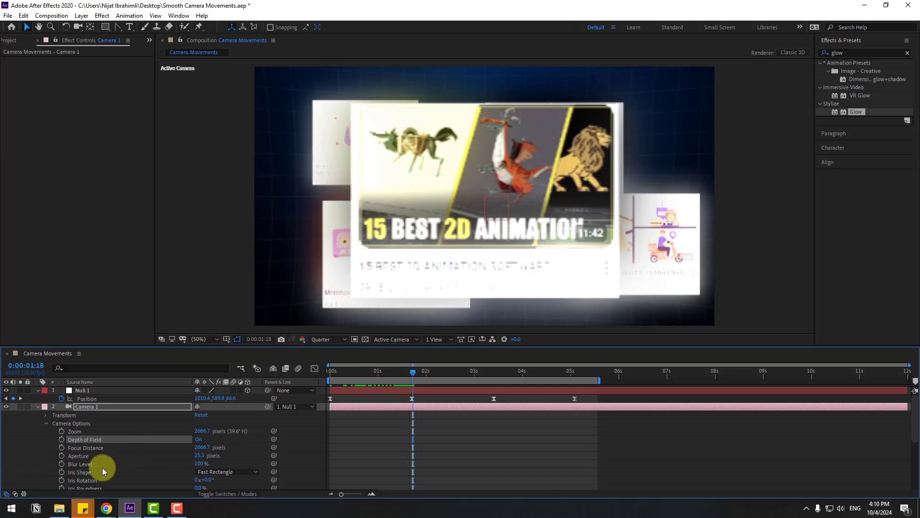
left_click_drag(201, 456, 372, 432)
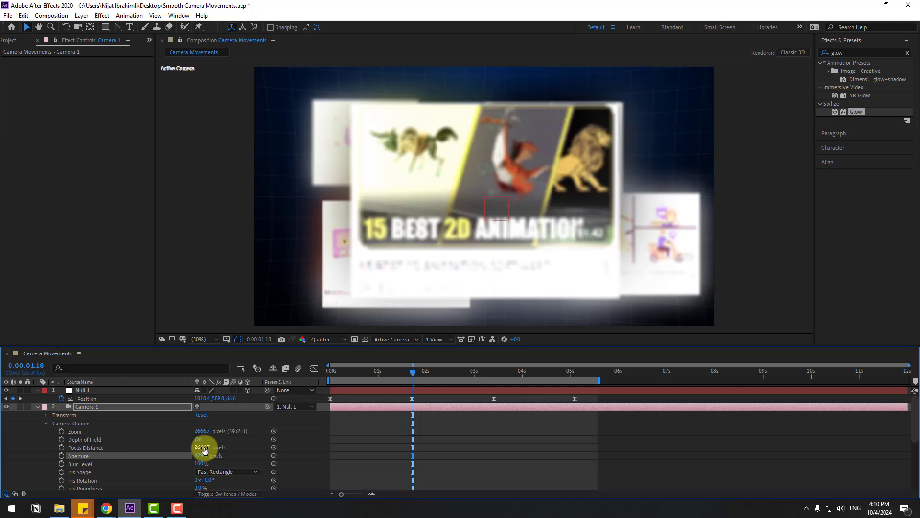
left_click_drag(204, 449, 27, 449)
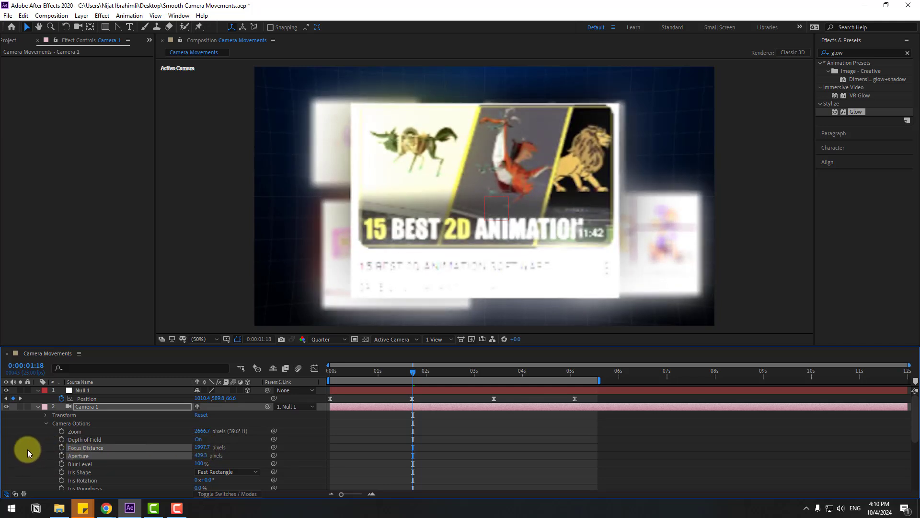
left_click(323, 340)
Set preview resolution to Full and disable effects on the five PNG card layers.
left_click(329, 364)
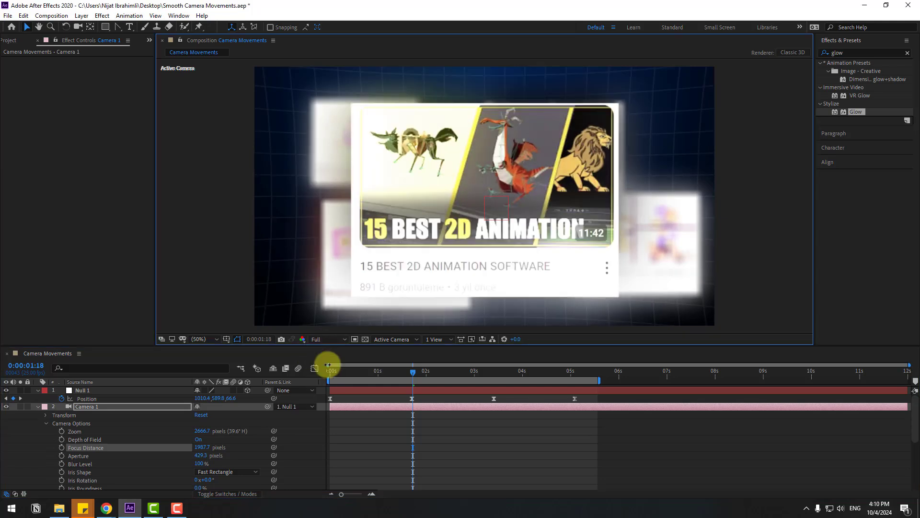
scroll(115, 436, "down", 5)
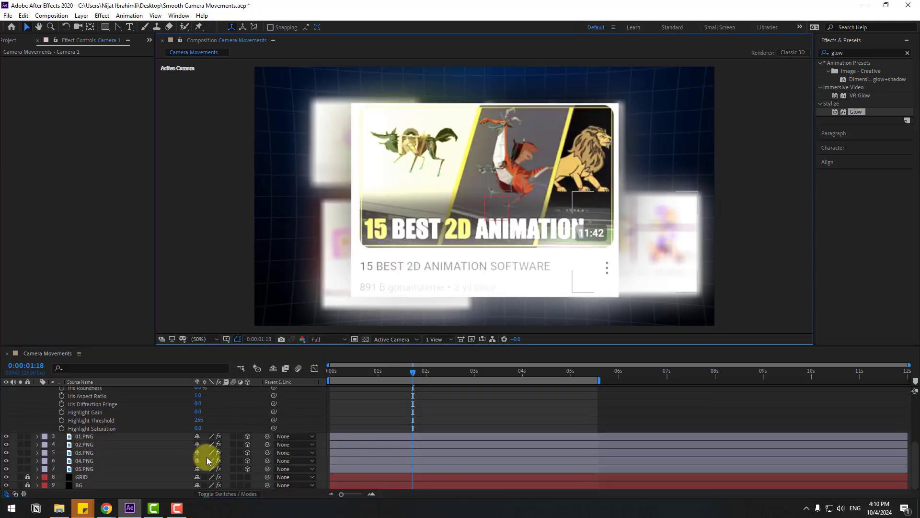
left_click_drag(219, 435, 226, 483)
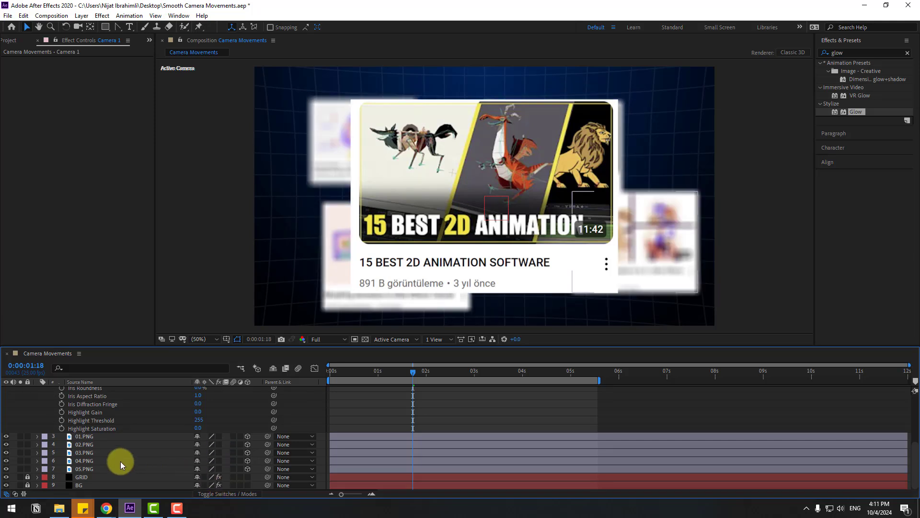
scroll(120, 461, "up", 5)
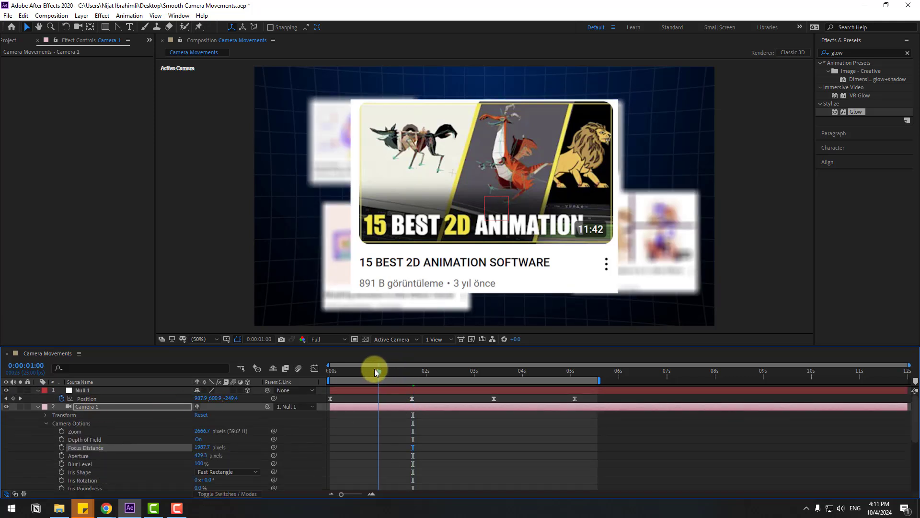
Zoom the viewer to 100% on the front card and lower Focus Distance to sharpen it.
left_click_drag(374, 369, 410, 373)
key("slash")
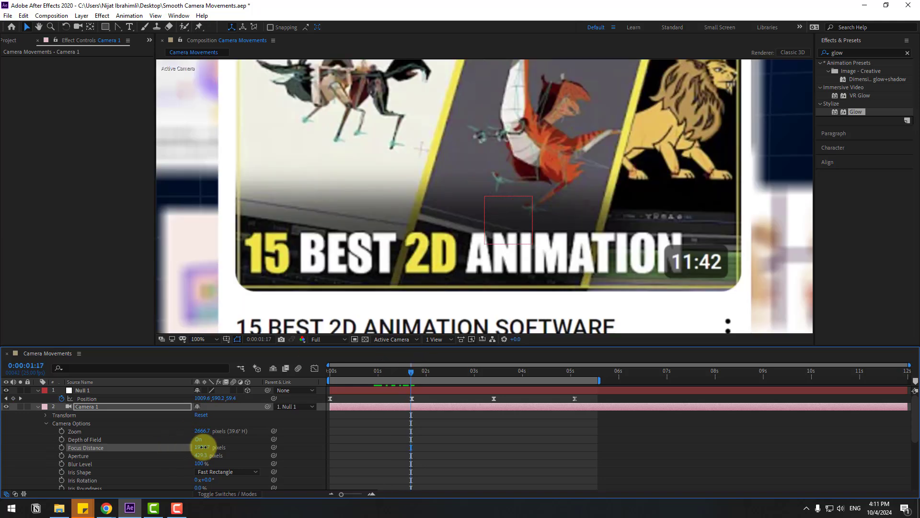
left_click_drag(225, 447, 169, 441)
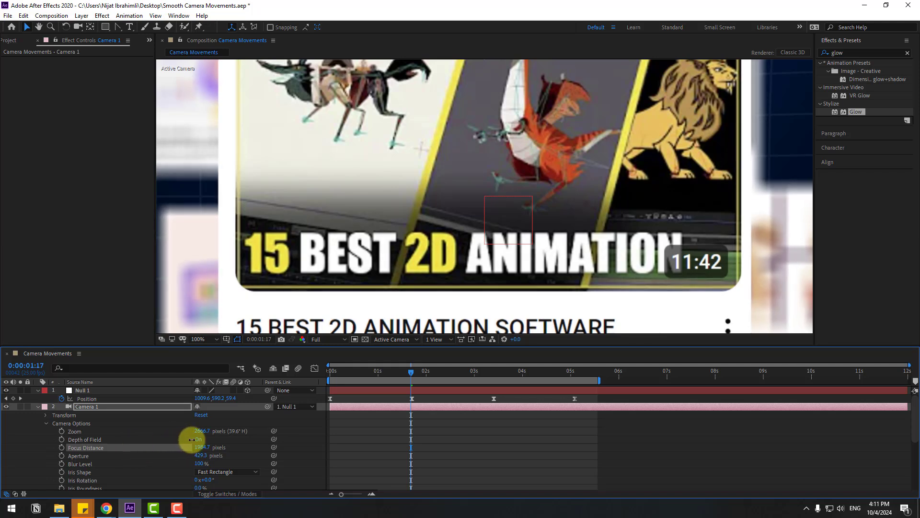
Keyframe Focus Distance at 0s so the front card stays sharp as the camera approaches.
scroll(486, 215, "down", 2)
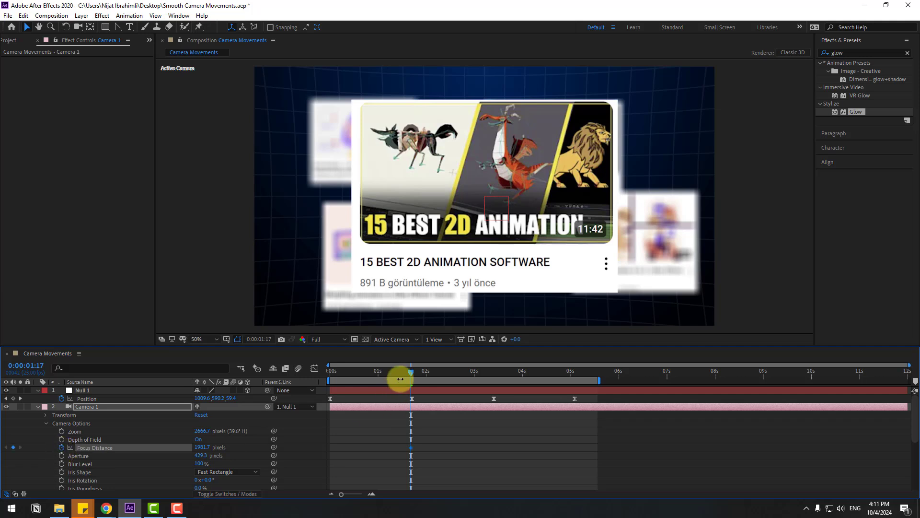
left_click_drag(410, 375, 320, 377)
left_click_drag(206, 447, 131, 448)
left_click_drag(201, 446, 213, 446)
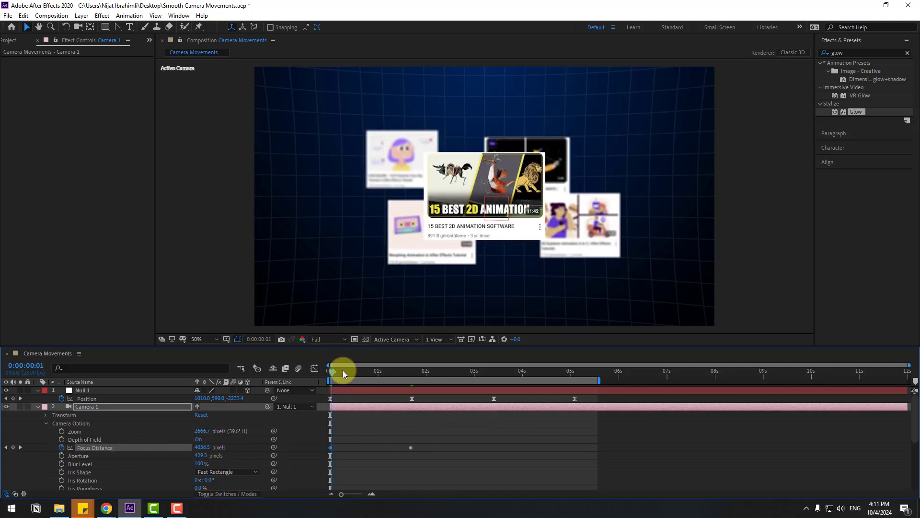
left_click_drag(343, 370, 411, 372)
Apply Keyframe Assistant > Easy Ease to both Focus Distance keyframes.
left_click_drag(442, 437, 331, 445)
right_click(332, 444)
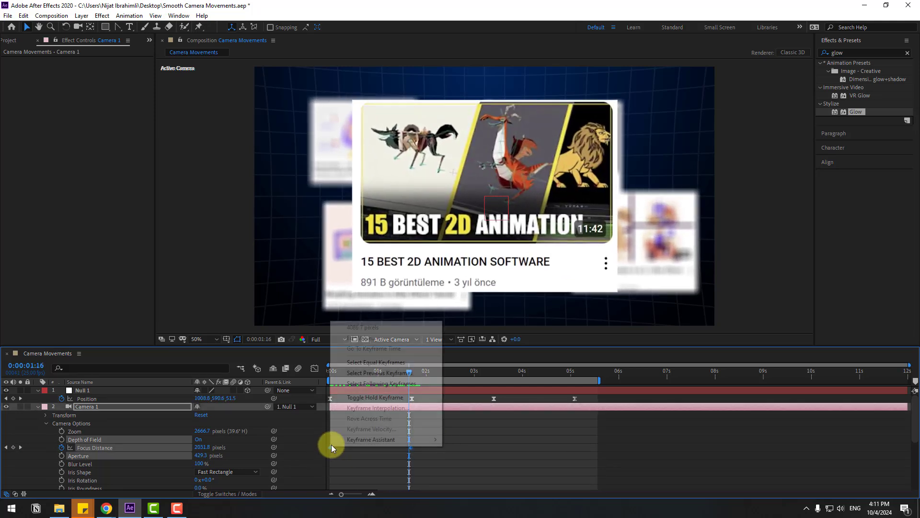
mouse_move(378, 439)
left_click(532, 376)
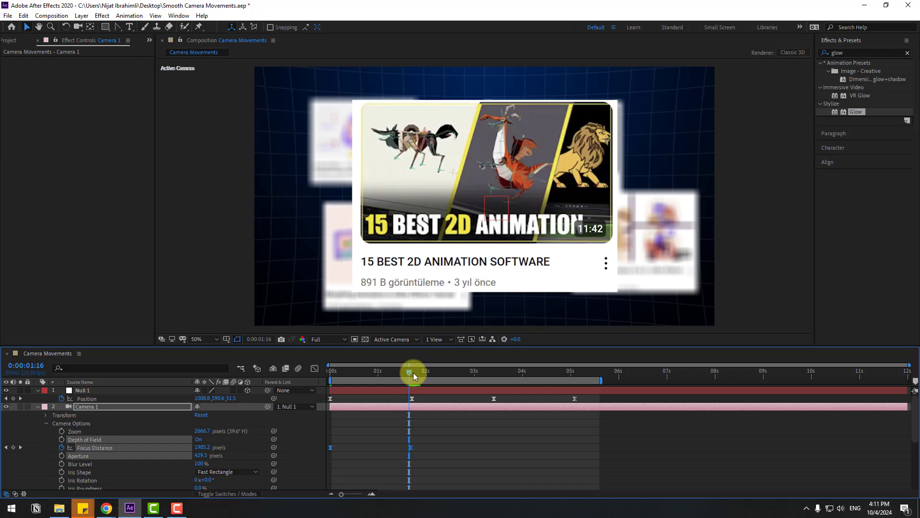
Keyframe Focus Distance to bring the DUIK ANGELA card into focus.
left_click_drag(409, 374, 494, 374)
left_click(256, 457)
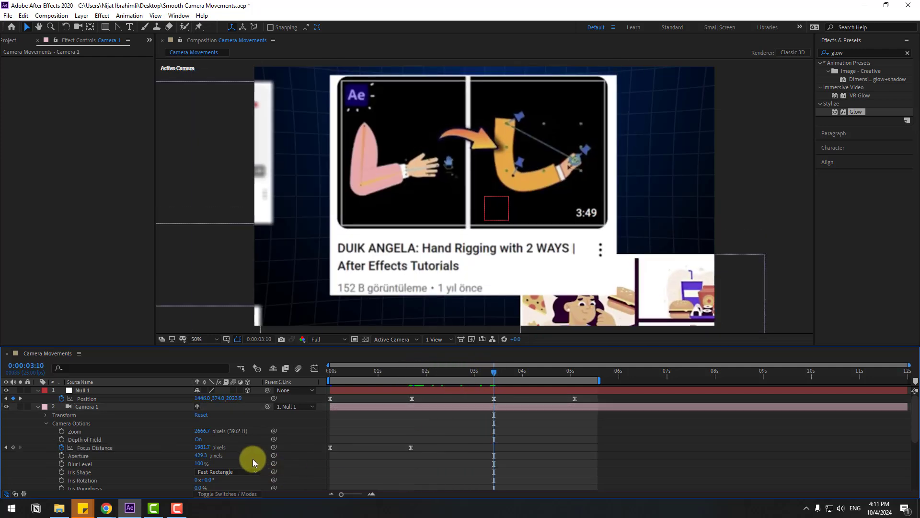
left_click_drag(205, 446, 125, 452)
left_click(461, 399)
Focus the DUIK BASSEL card with a 1997.7 keyframe at 0:00:05:02, then preview playback.
left_click_drag(405, 369, 574, 369)
left_click(217, 453)
left_click_drag(203, 451, 272, 433)
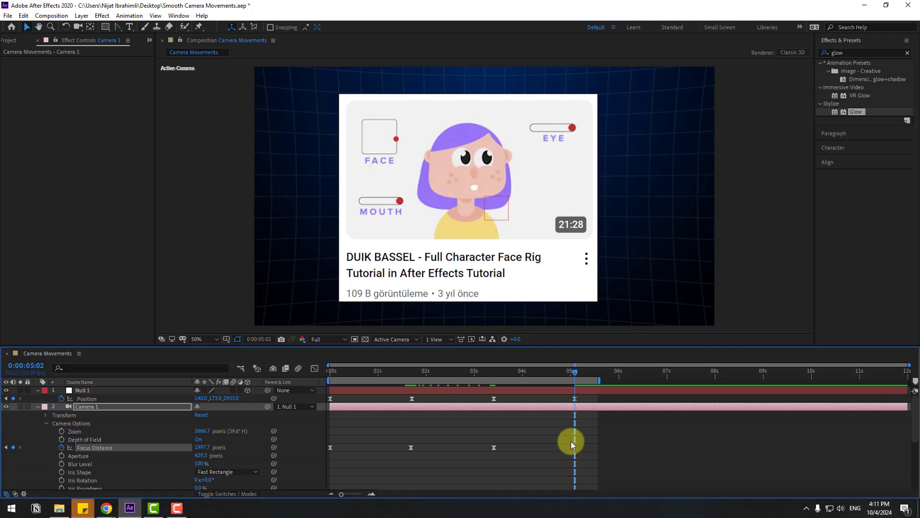
key("space")
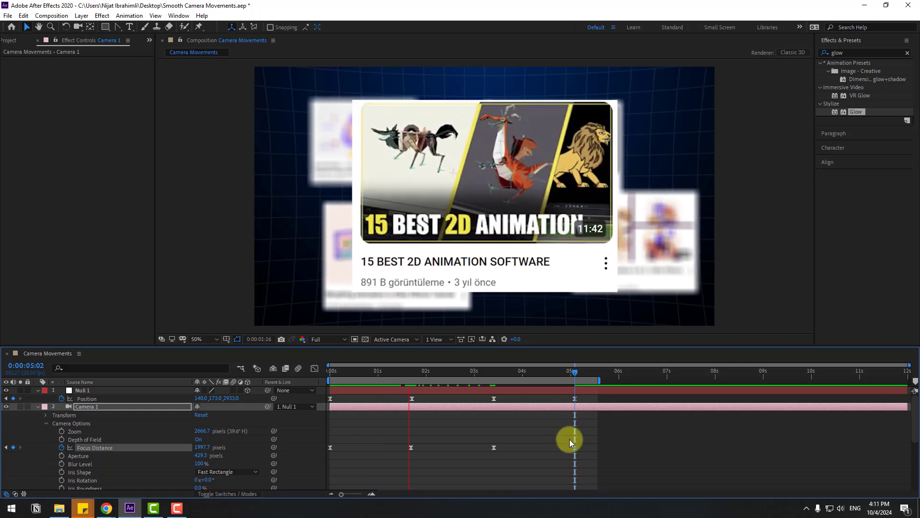